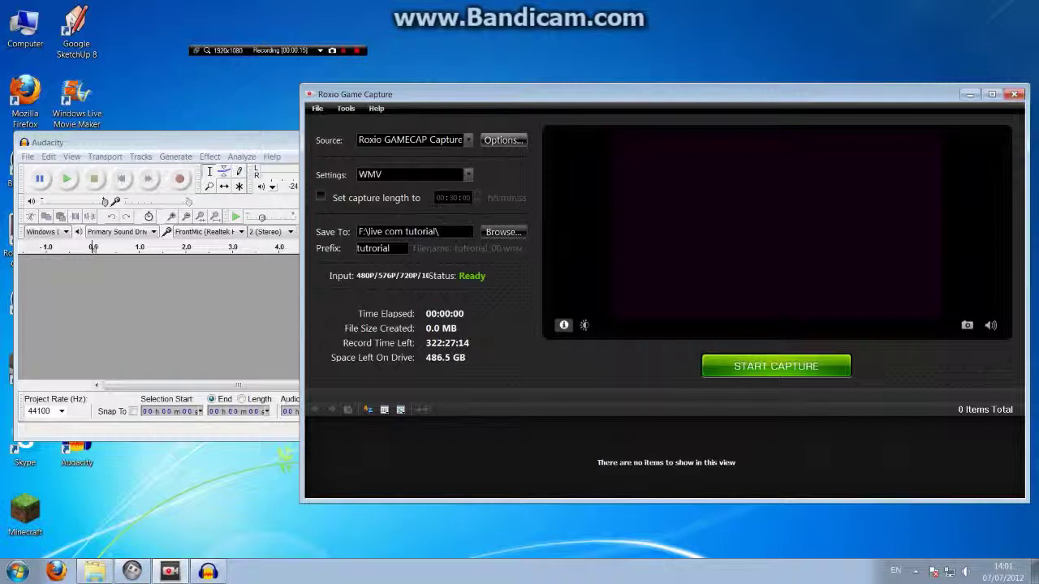
- Review the capture source's general and audio input options in Roxio Game Capture, accepting the current settings
click(503, 139)
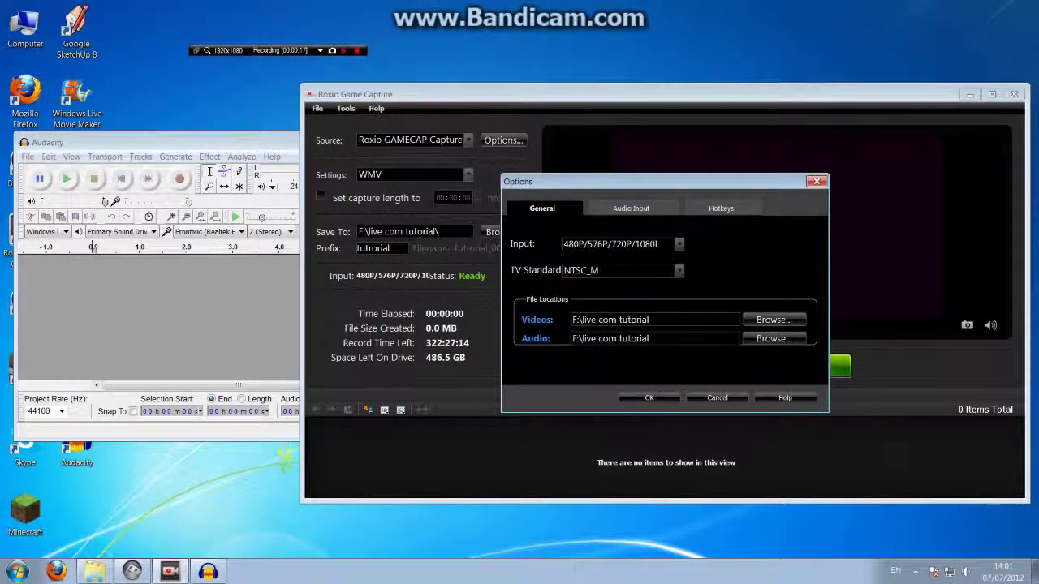
click(631, 209)
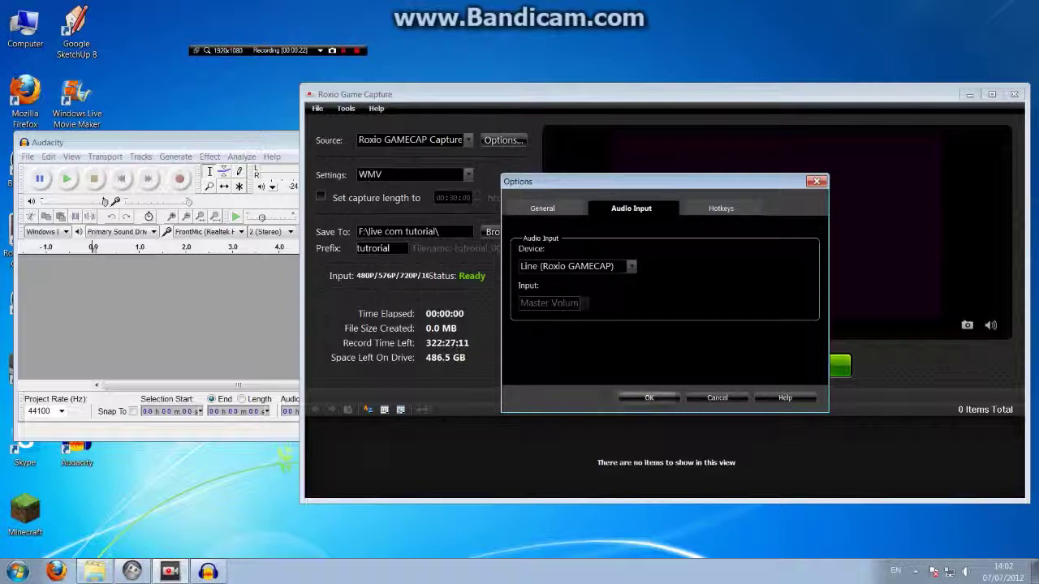
click(649, 398)
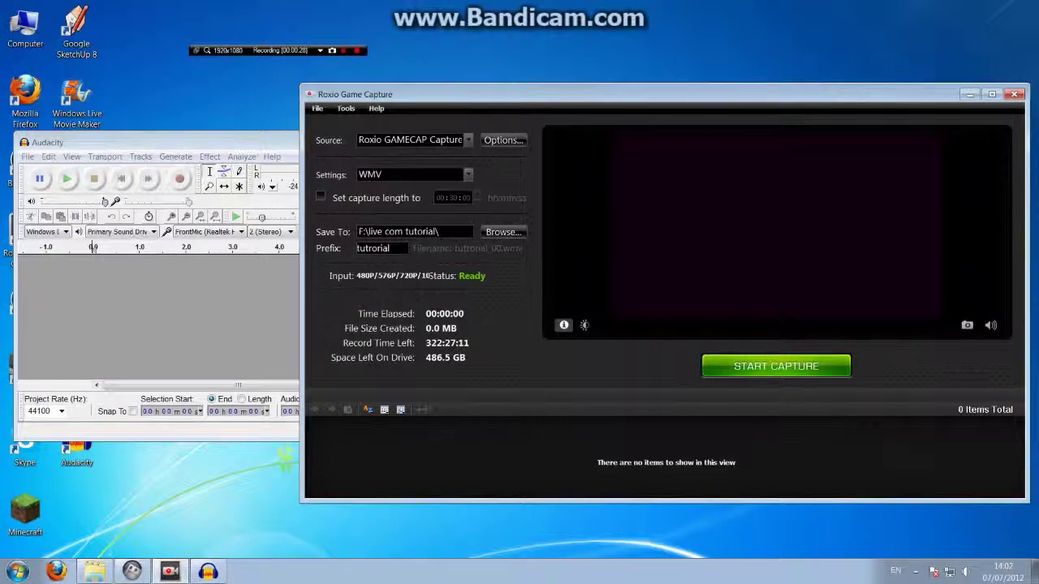
- Bring Audacity in front of Roxio Game Capture, moving its window up slightly and switching back and forth between the two programs
click(163, 143)
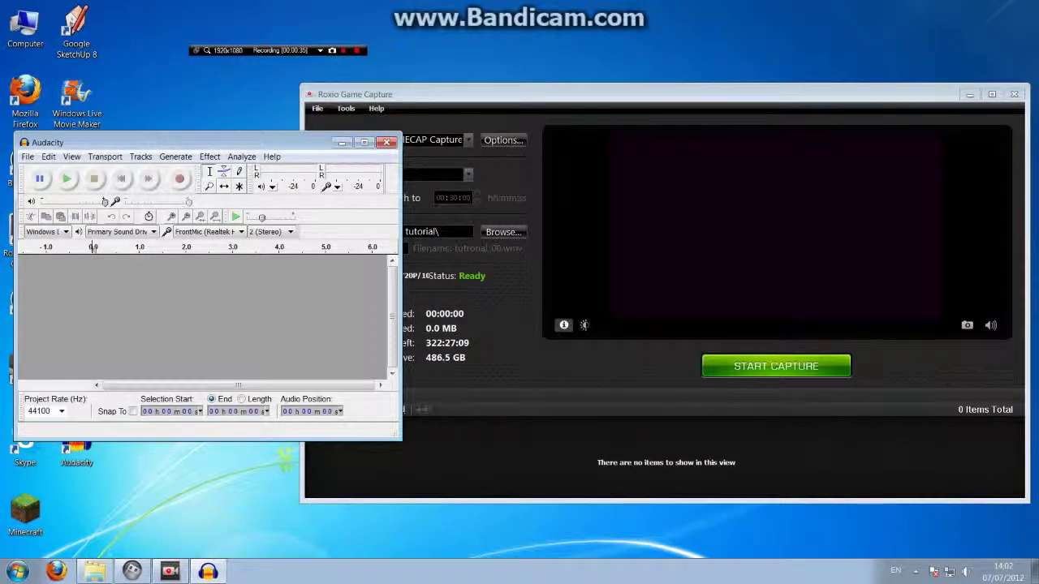
drag(163, 143, 162, 136)
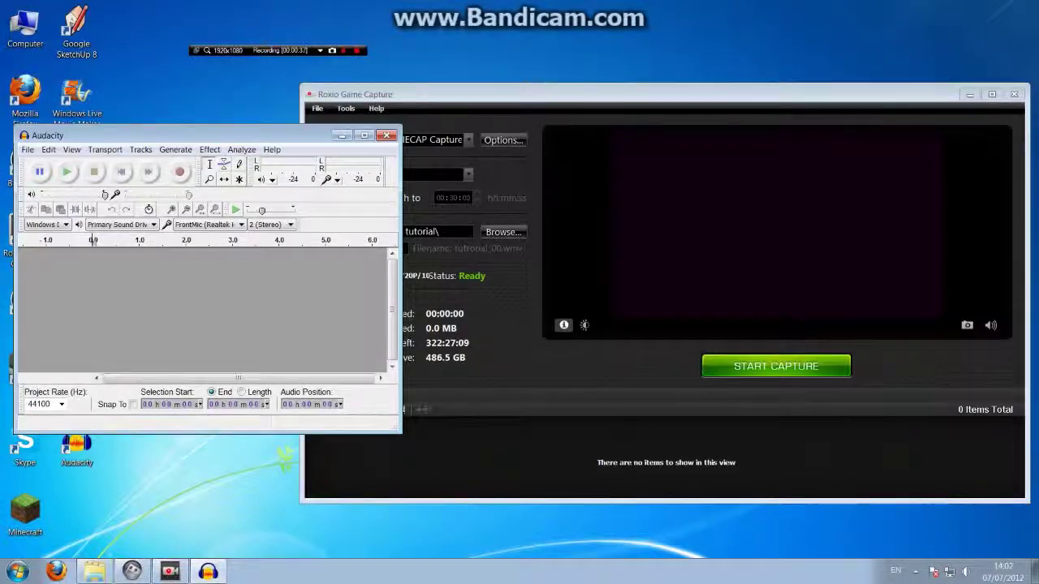
click(617, 94)
key(alt+Tab)
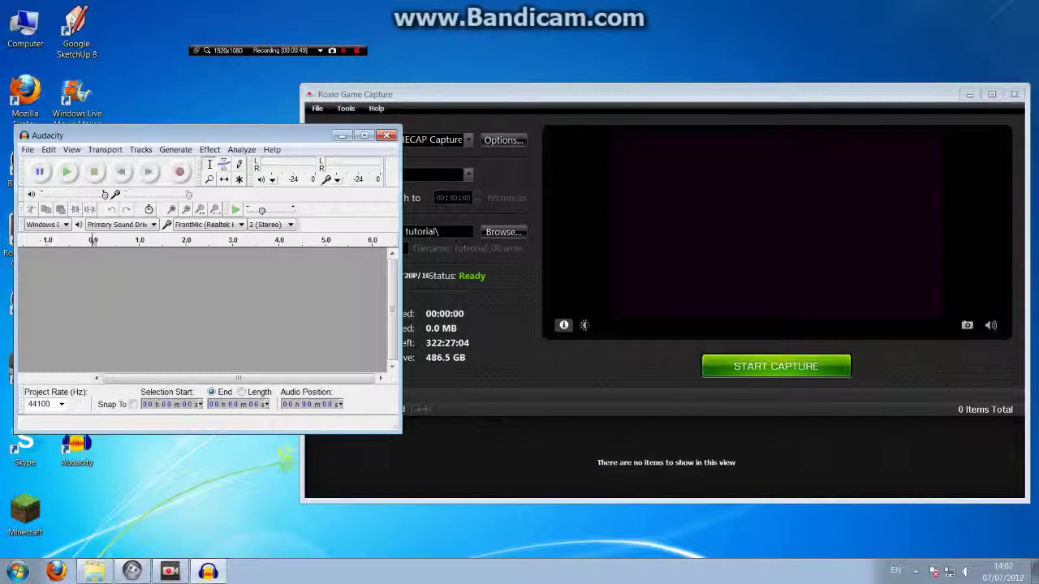
key(alt+Tab)
key(alt+Tab)
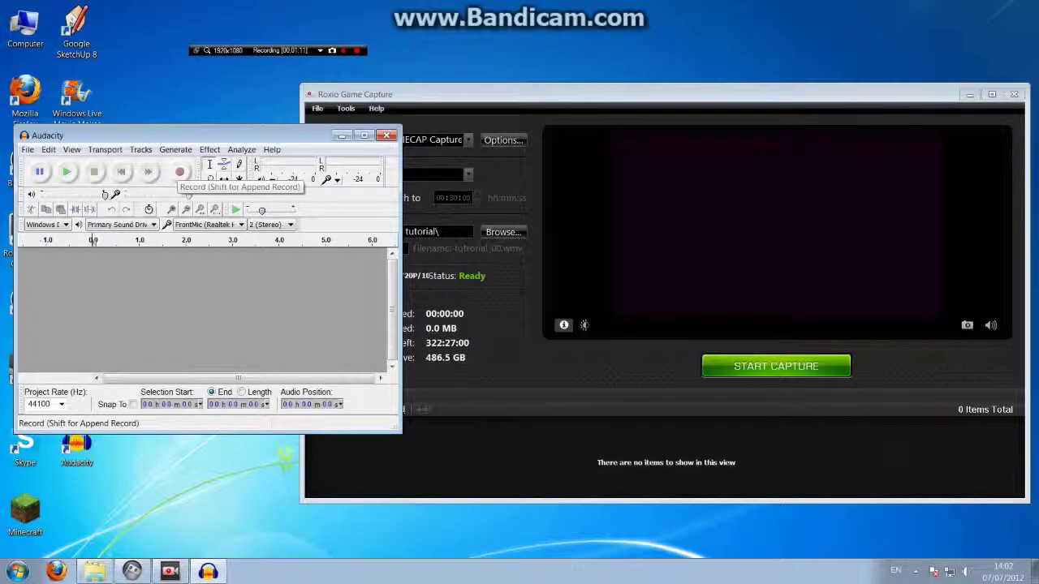
- Record a voice track in Audacity alongside the Roxio game capture, stop both recordings and close Roxio Game Capture
click(180, 172)
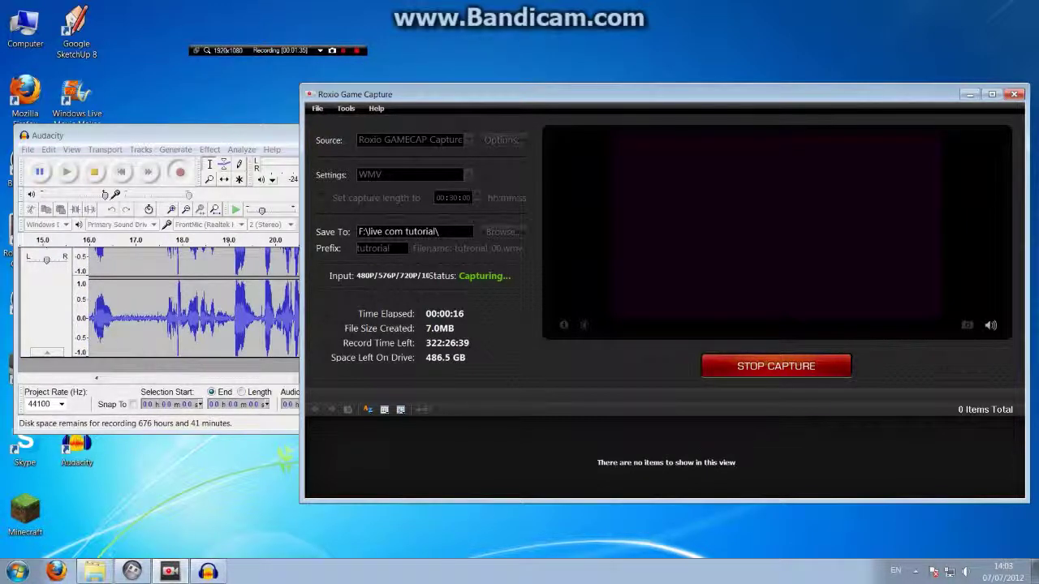
click(203, 187)
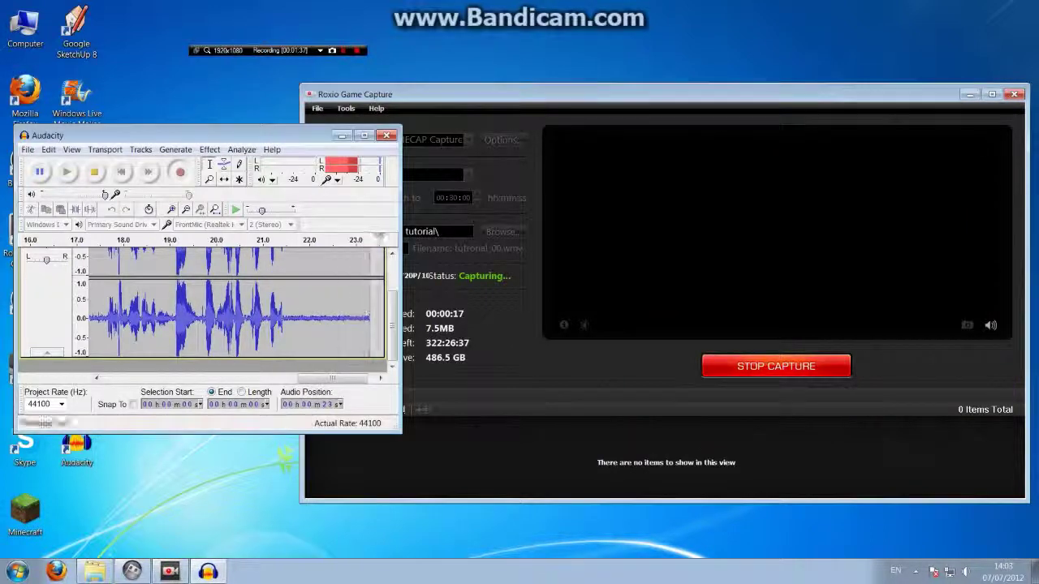
click(94, 172)
key(ctrl+shift+r)
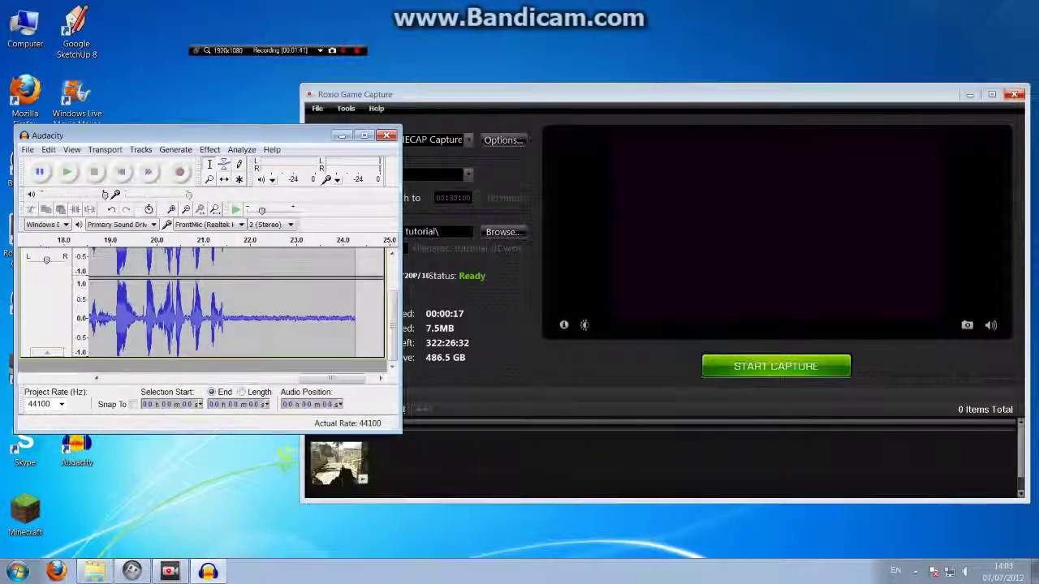
click(1013, 95)
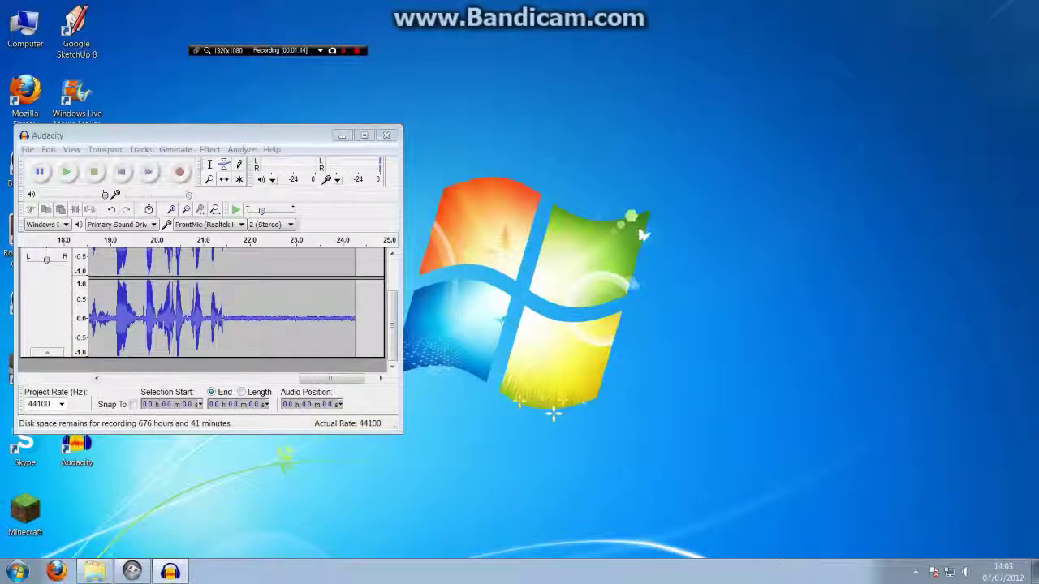
- Maximize Audacity and delete about the first 7 seconds of near-silence from the start of the recorded track
click(363, 135)
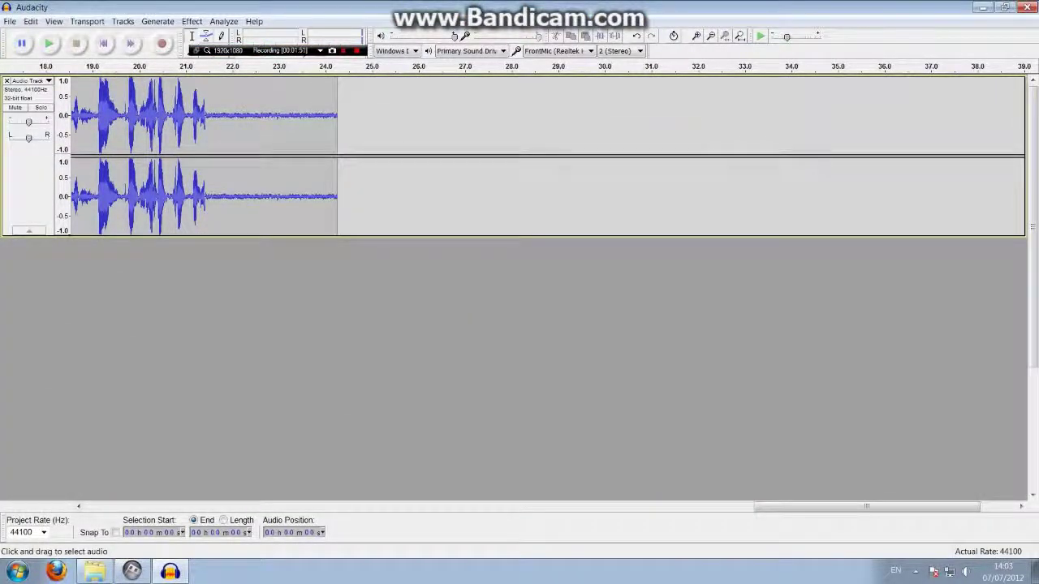
scroll(519, 156, down, 1)
scroll(520, 155, up, 1)
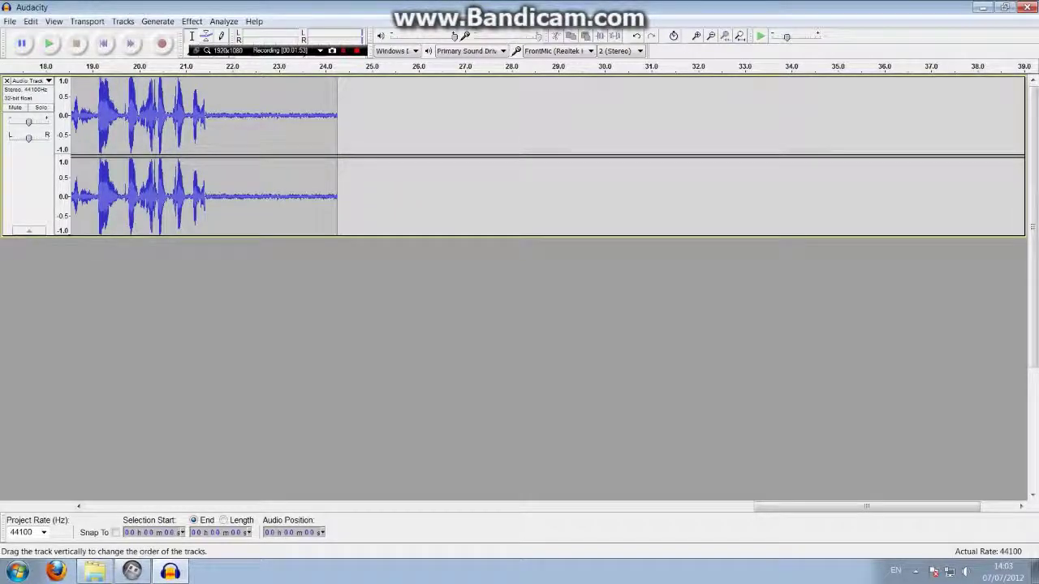
drag(867, 506, 199, 507)
scroll(519, 156, down, 1)
drag(1033, 347, 1032, 227)
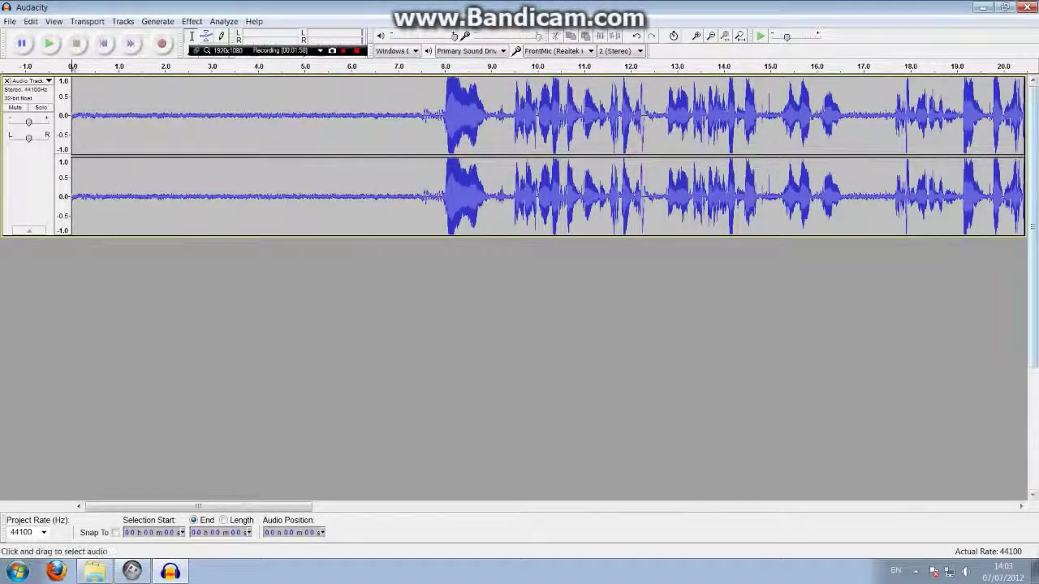
mouse_move(406, 195)
mouse_down()
mouse_move(86, 211)
mouse_move(73, 244)
mouse_up()
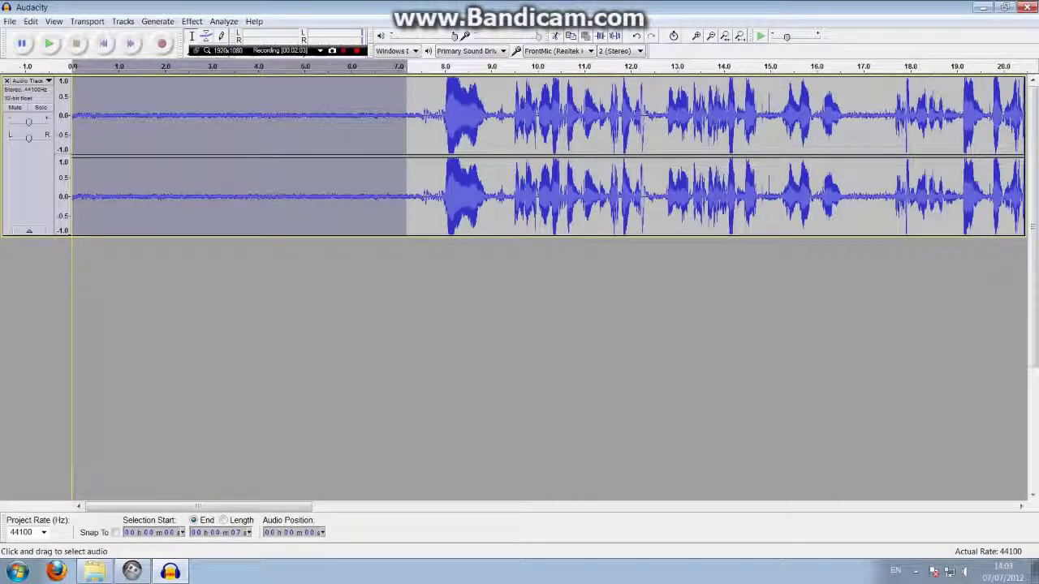
key(Delete)
- Play the track's opening, then trim the remaining lead-in before the first word and the silence after about 14 seconds
click(49, 43)
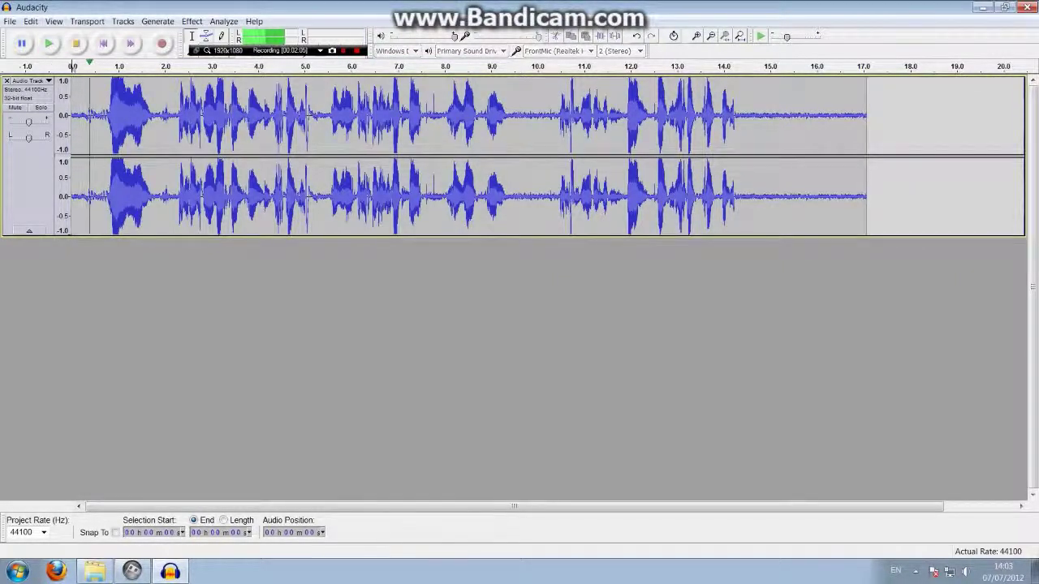
click(76, 43)
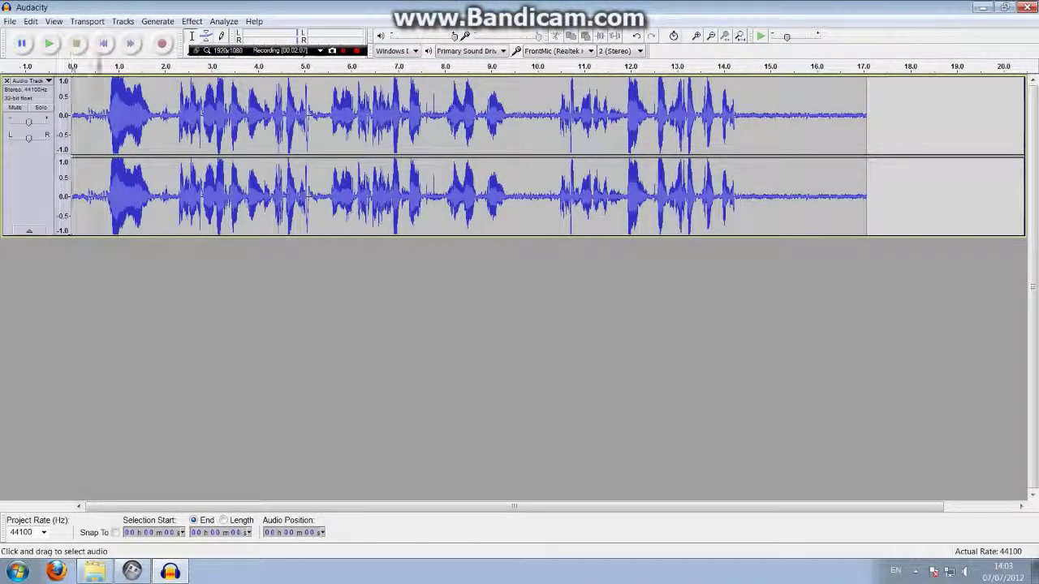
drag(101, 114, 72, 496)
key(Delete)
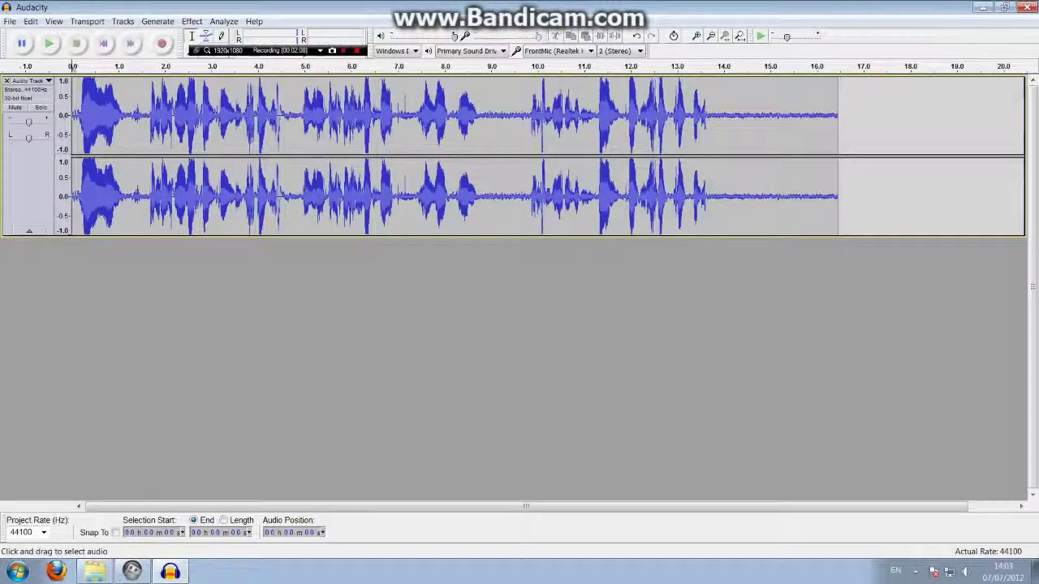
drag(717, 114, 855, 113)
key(Delete)
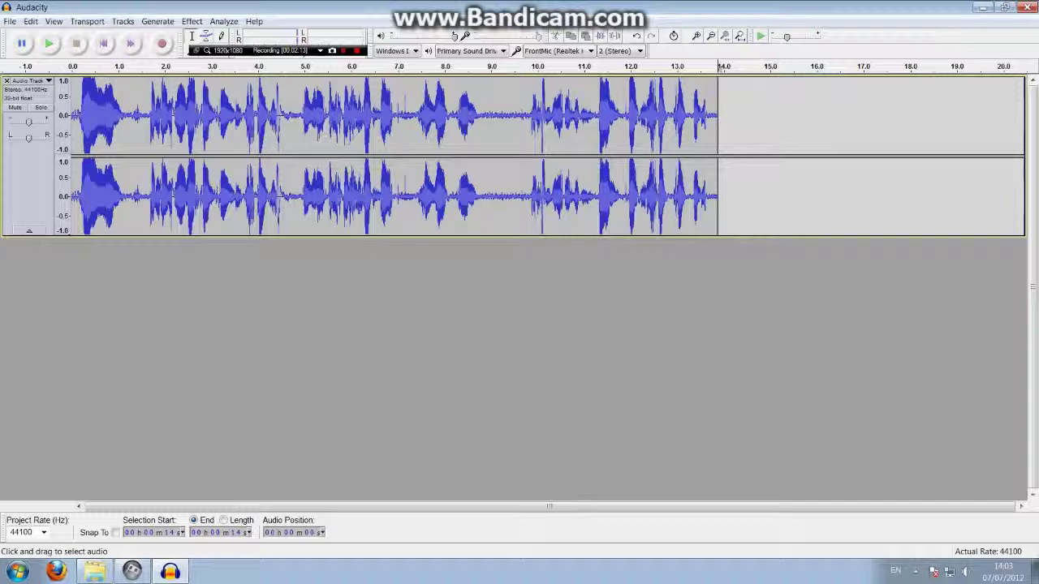
- Export the audio to the desktop as a 16-bit PCM WAV file named turorial, and close Audacity without saving the project
click(10, 21)
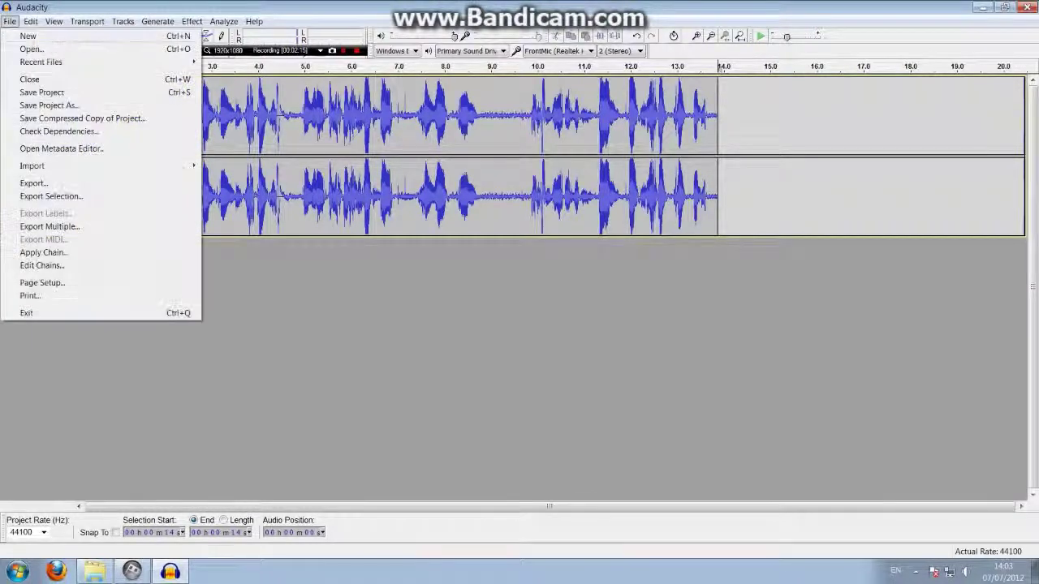
click(34, 183)
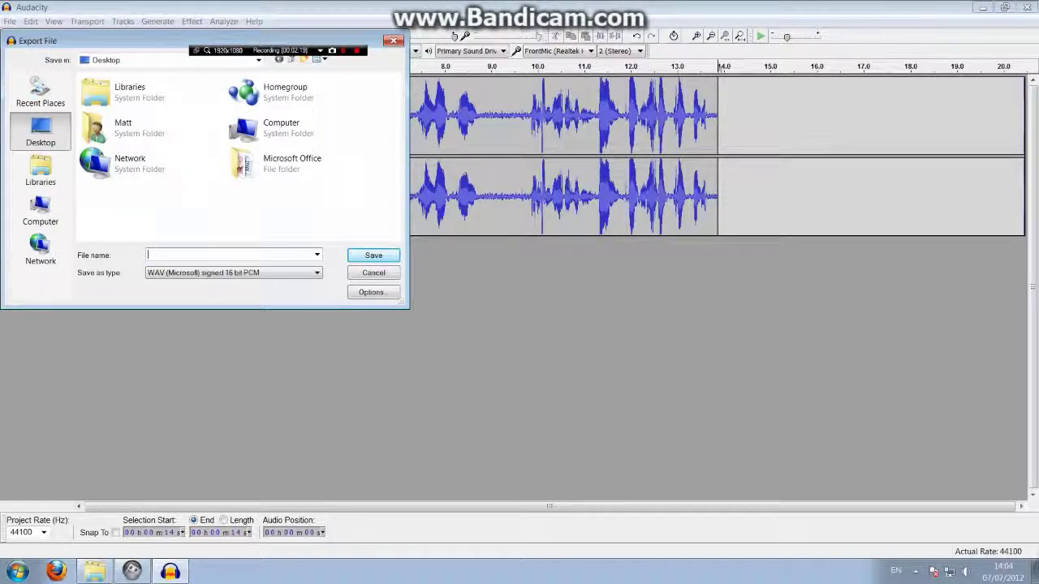
text(turon)
key(Return)
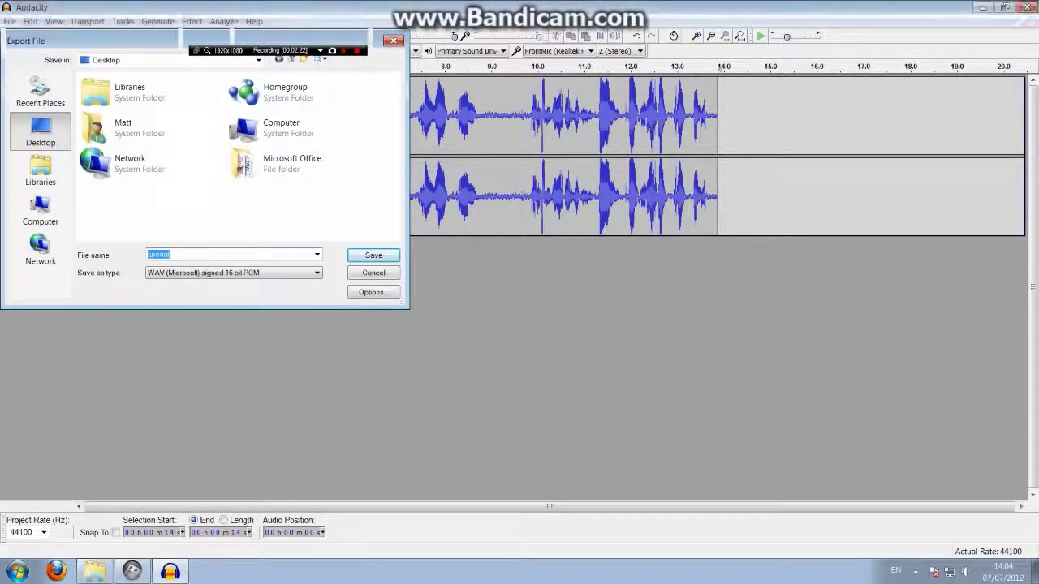
key(Return)
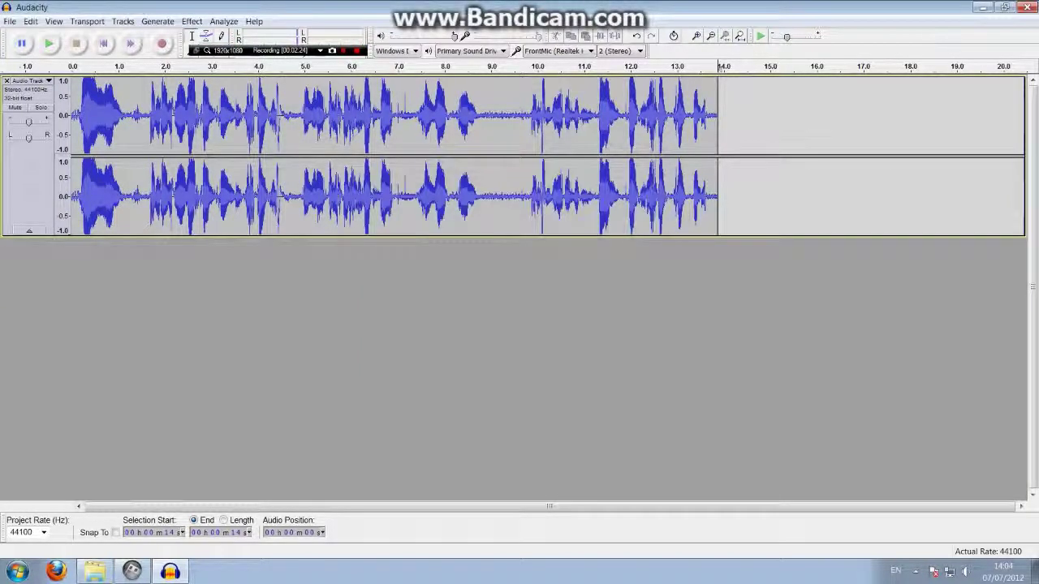
key(alt+F4)
key(n)
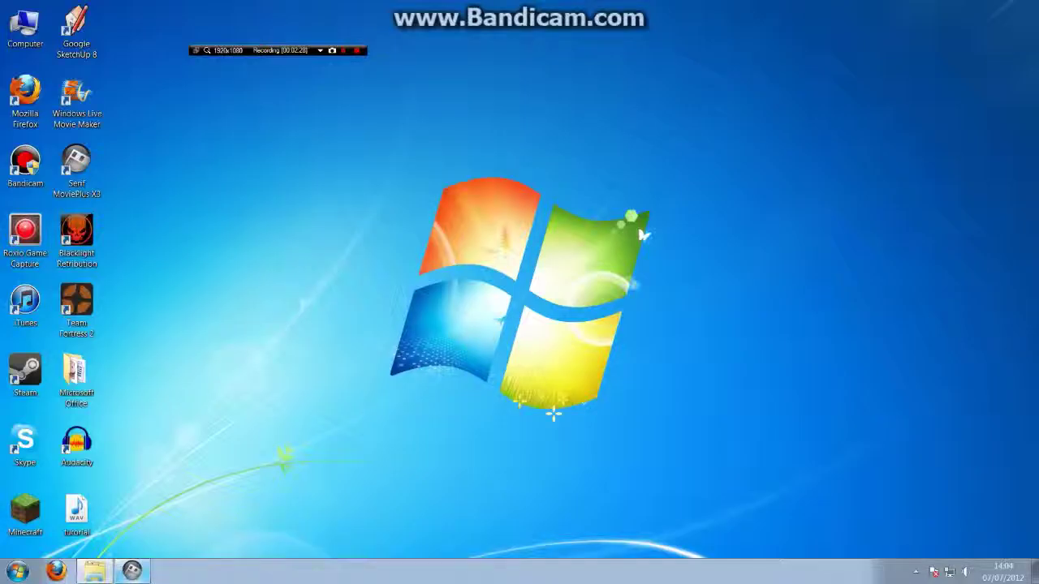
- Open the live com tutorial folder on the Videos (F:) drive to check the captured clip, and move its window aside
click(93, 570)
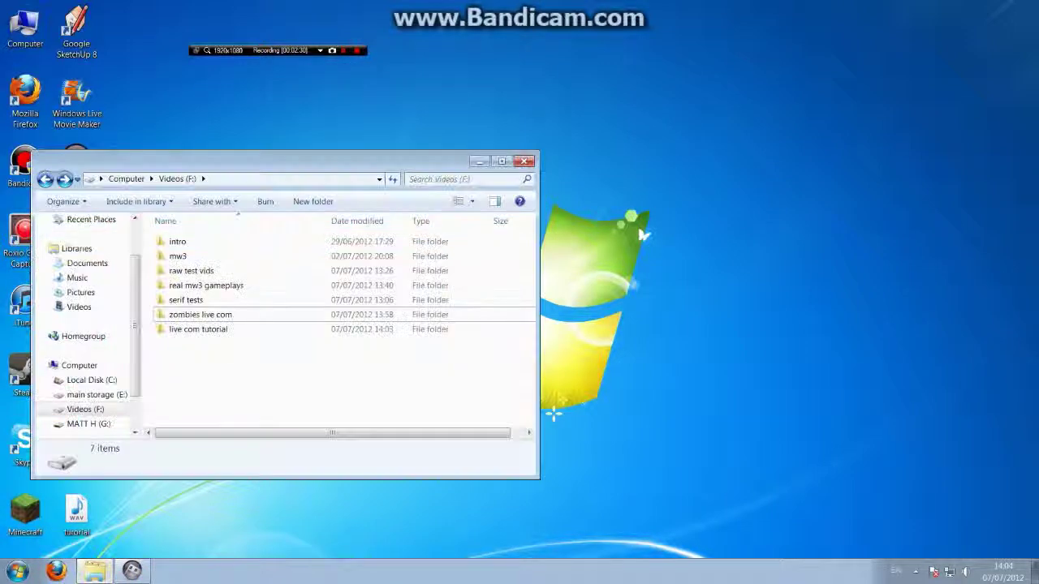
double_click(198, 329)
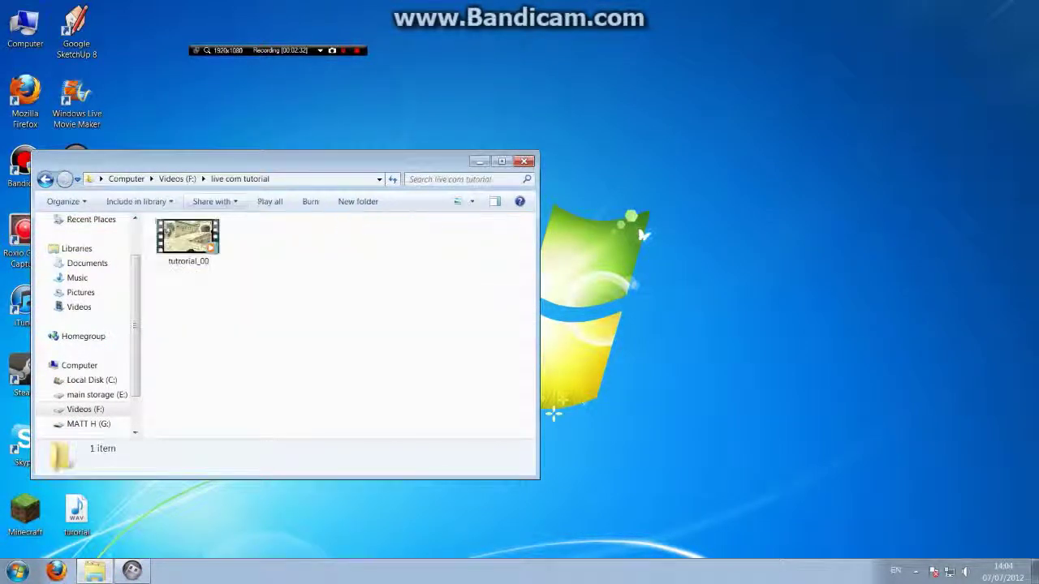
drag(284, 161, 615, 139)
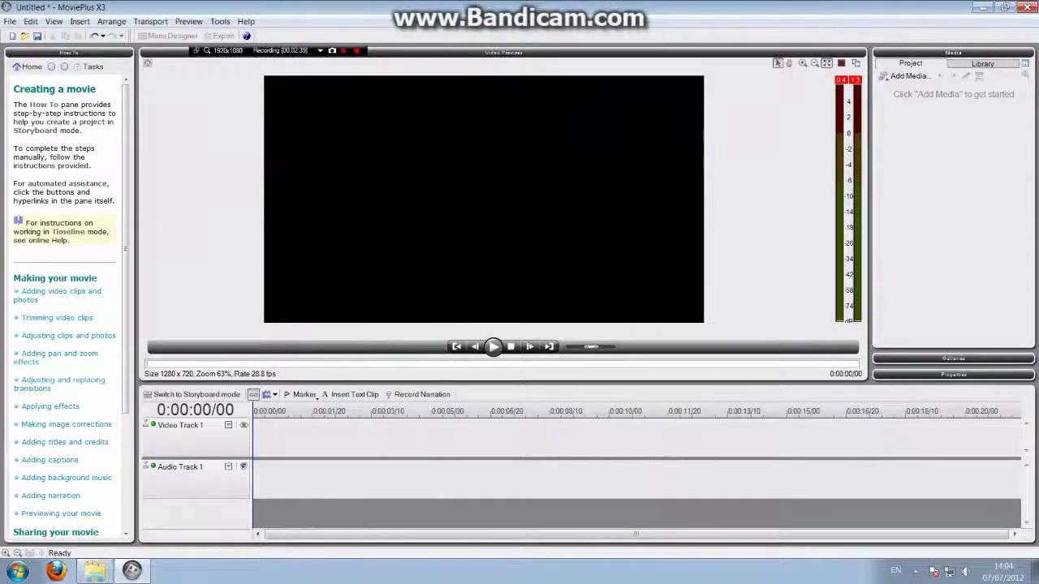
- Import the turorial WAV file from the desktop into the MoviePlus X3 project media
click(908, 75)
click(895, 106)
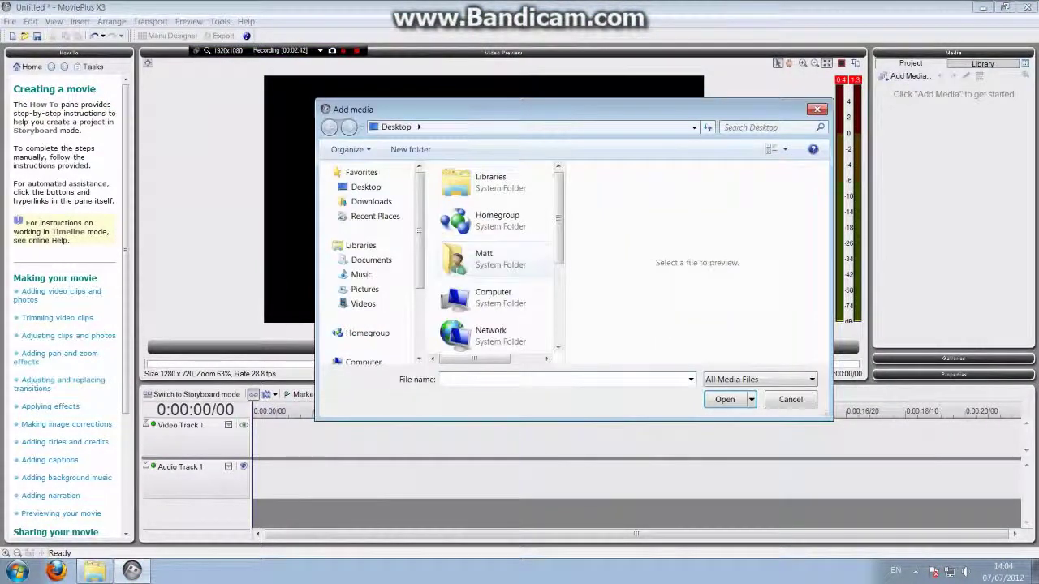
drag(560, 218, 560, 296)
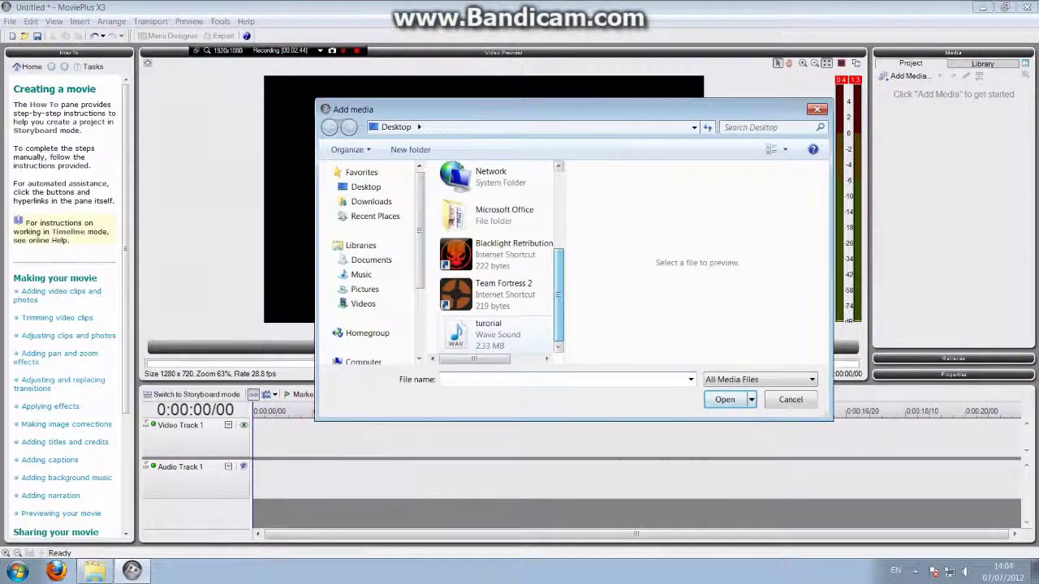
click(496, 334)
double_click(496, 335)
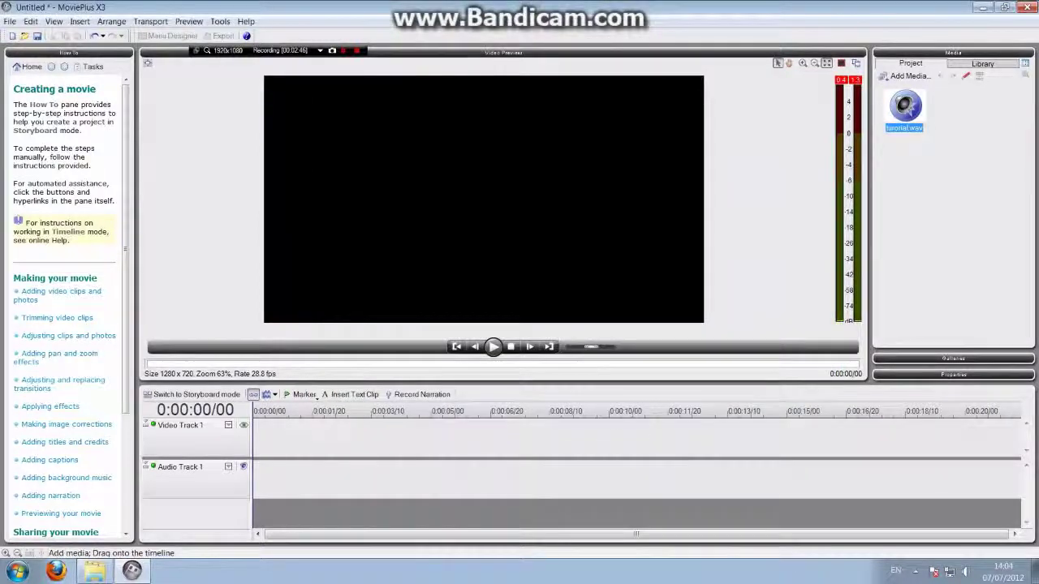
- Import the tutrorial_00 video from the live com tutorial folder on the Videos (F:) drive into the project media
click(909, 76)
click(897, 106)
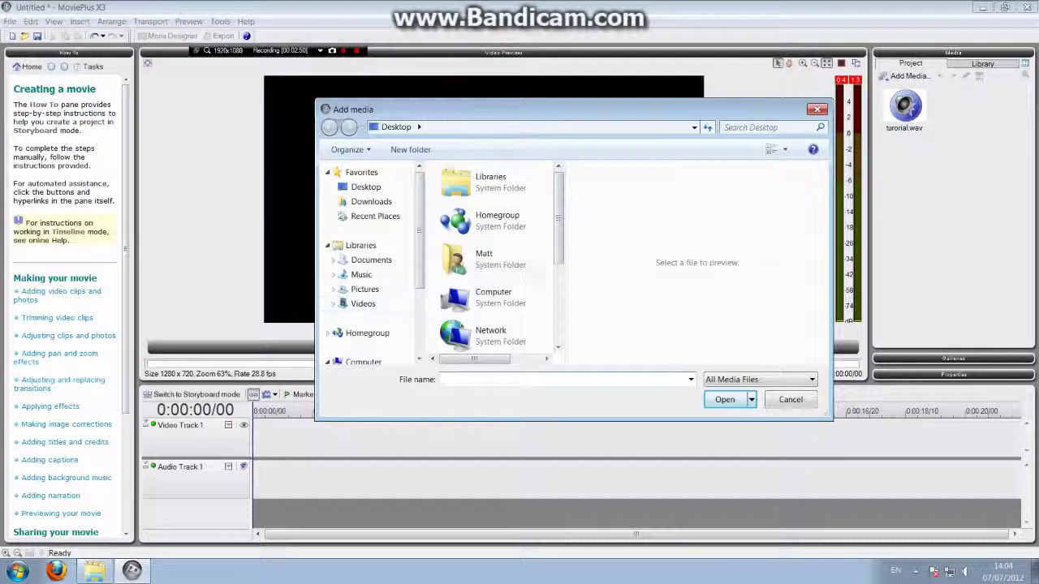
scroll(496, 259, down, 3)
scroll(497, 260, down, 1)
scroll(497, 259, up, 5)
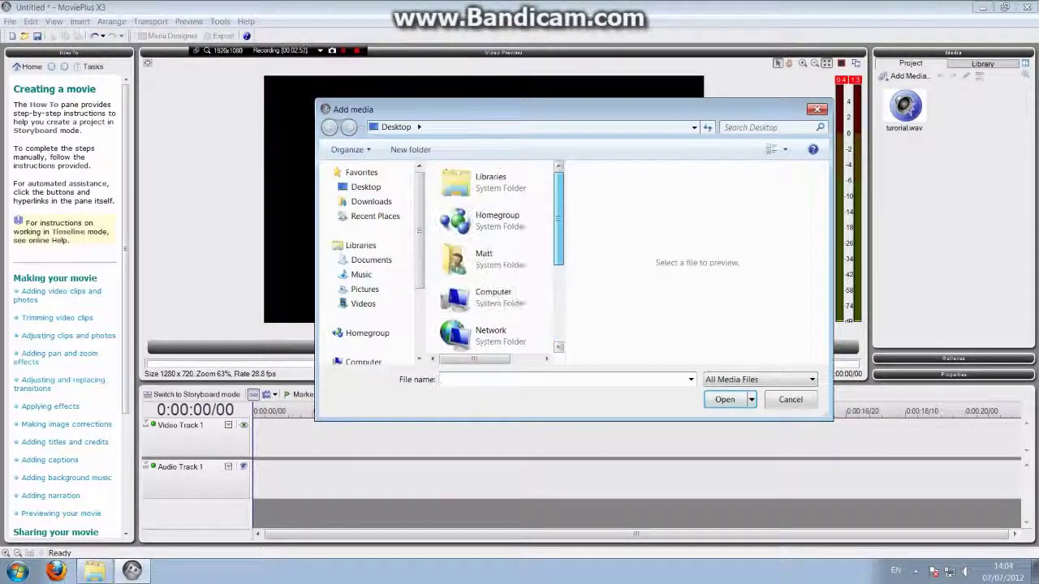
scroll(373, 268, down, 3)
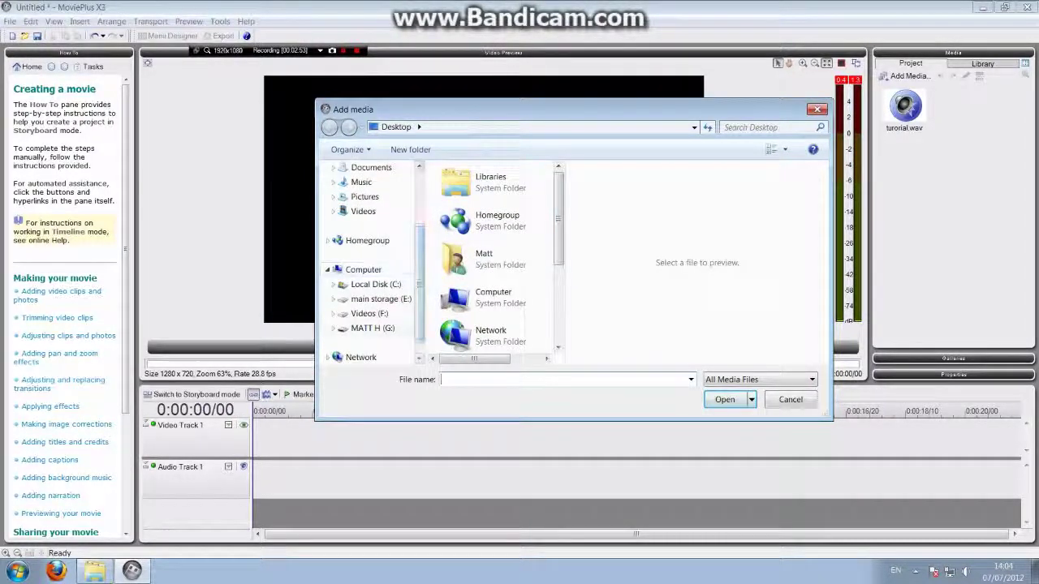
click(369, 313)
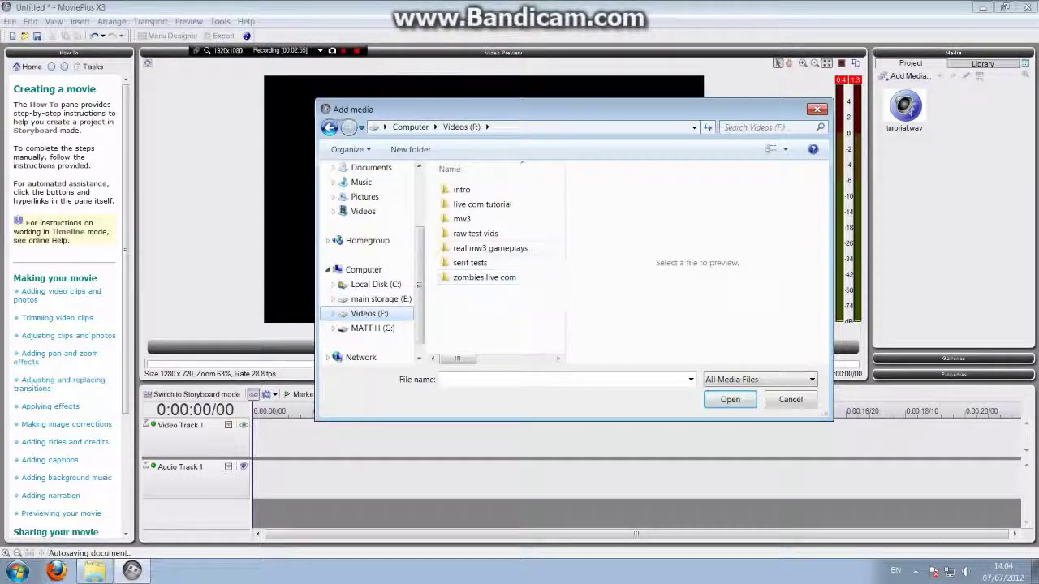
double_click(482, 205)
click(474, 195)
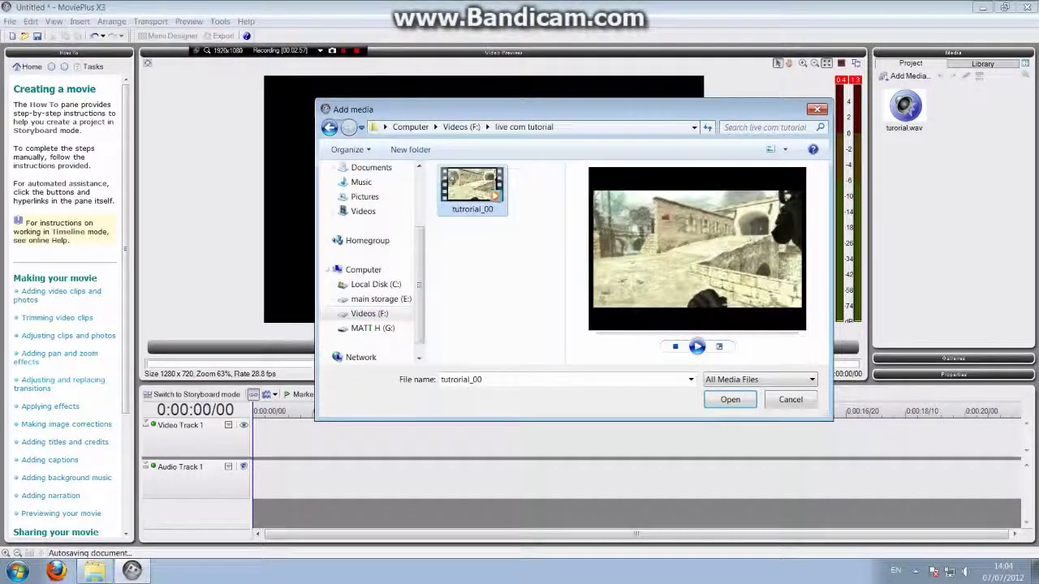
click(730, 399)
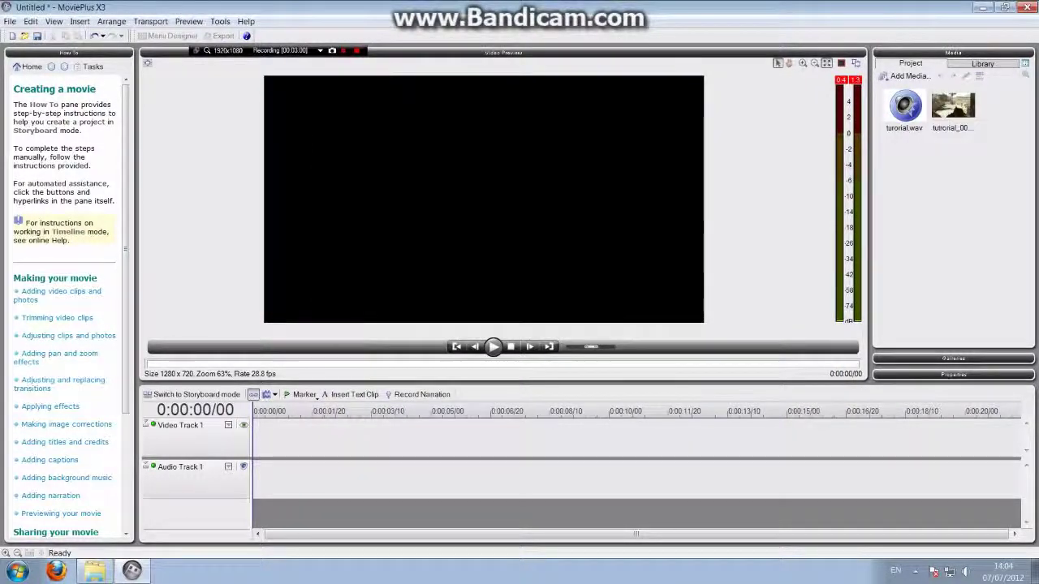
- Place the tutrorial_00 clip on Video Track 1 and the turorial WAV on Audio Track 1, both starting at 0:00:00/00
drag(953, 107, 258, 438)
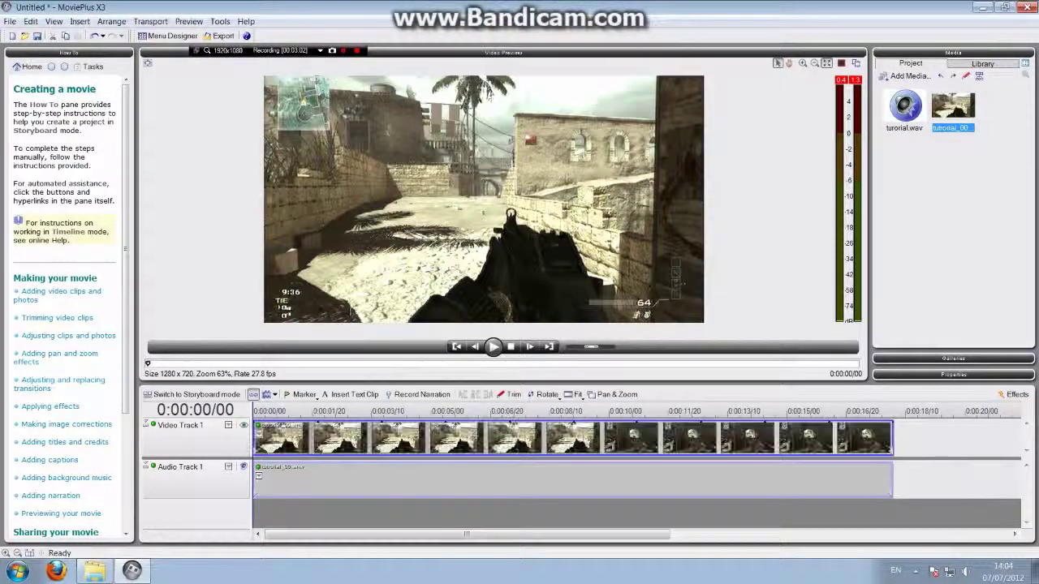
drag(905, 107, 257, 479)
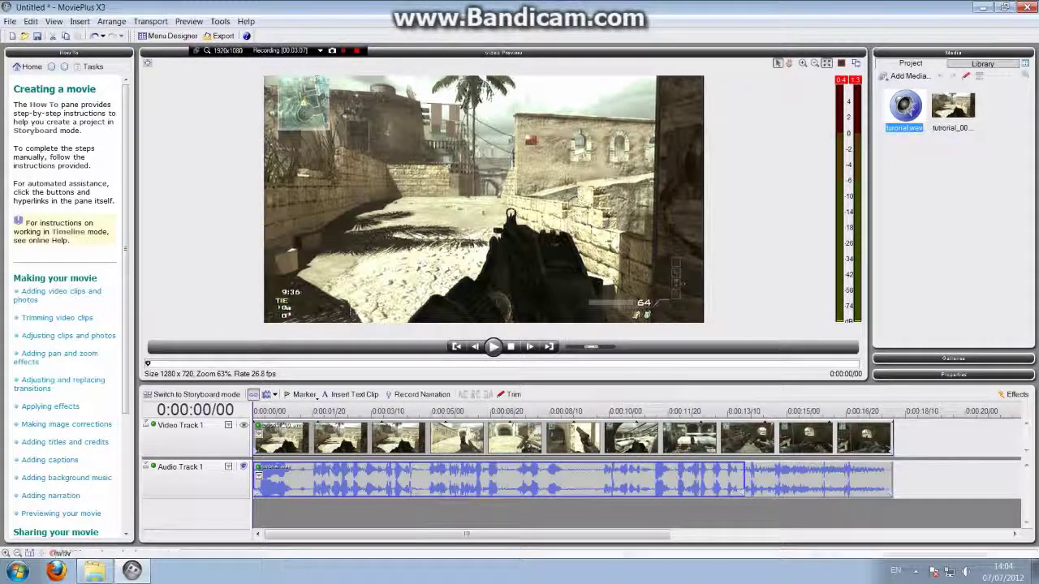
- Split the gameplay clip at the end of the commentary, at 0:00:13/26, and delete the part after it
click(745, 479)
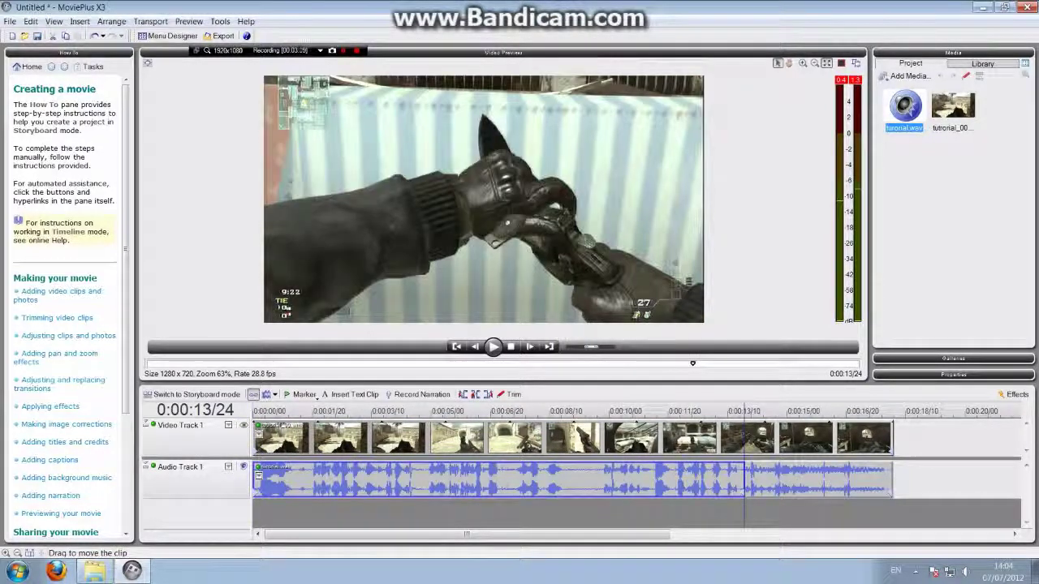
drag(744, 411, 287, 412)
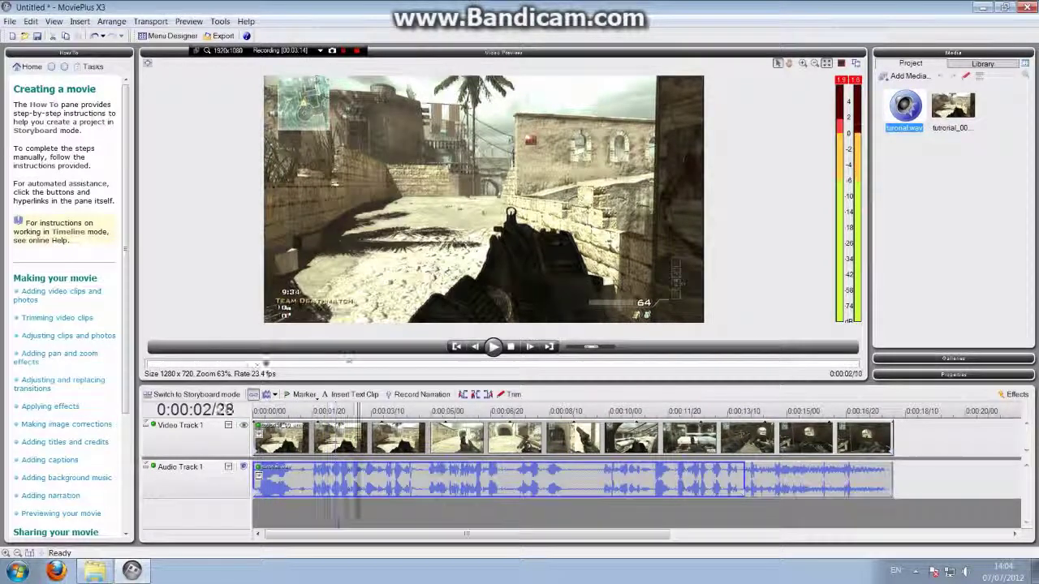
drag(520, 412, 746, 412)
click(746, 440)
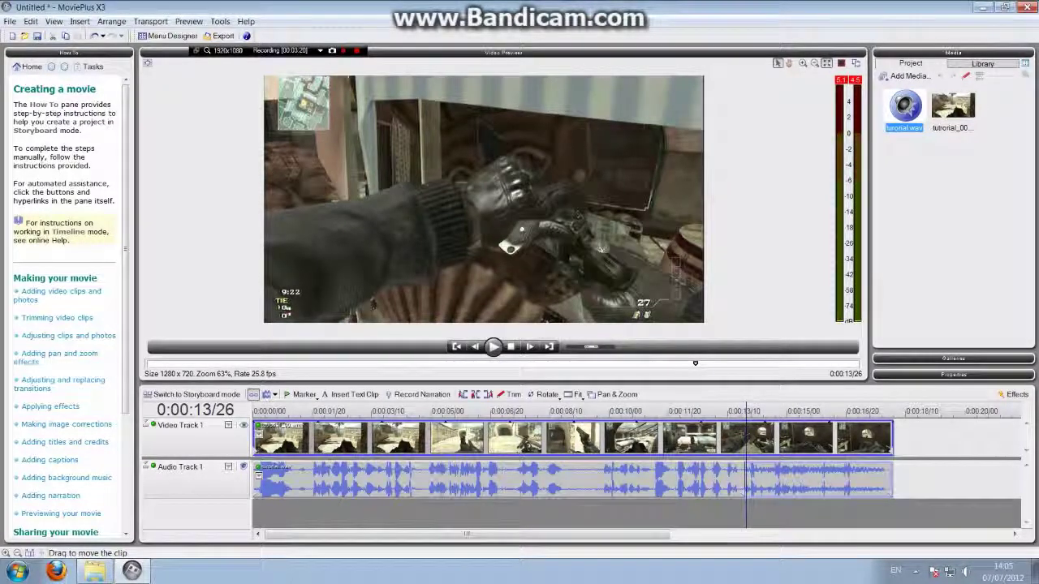
key(s)
key(Delete)
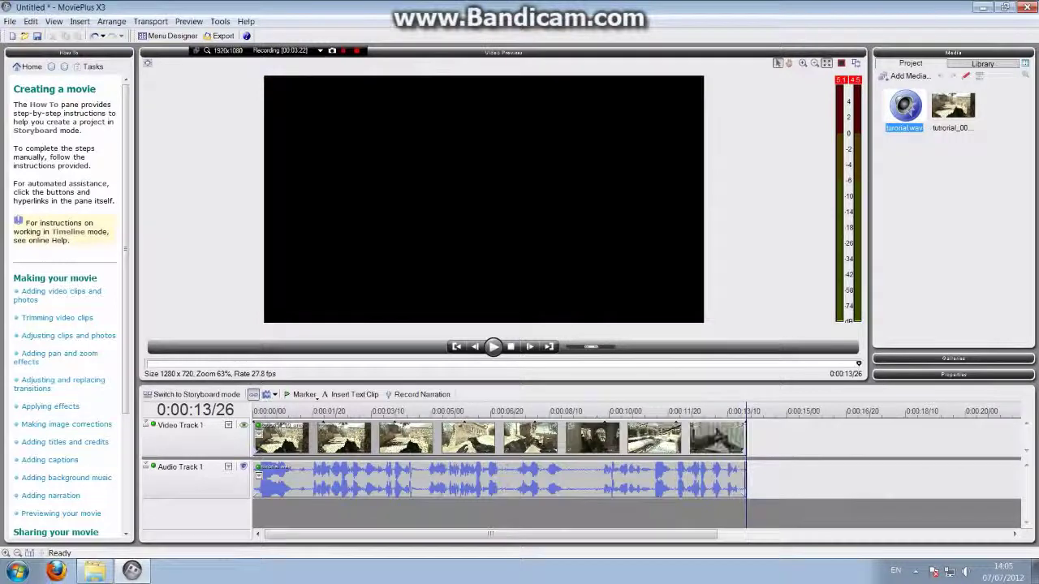
- Preview the timeline from the start for about six seconds to check the balance of commentary and gameplay sound
click(520, 480)
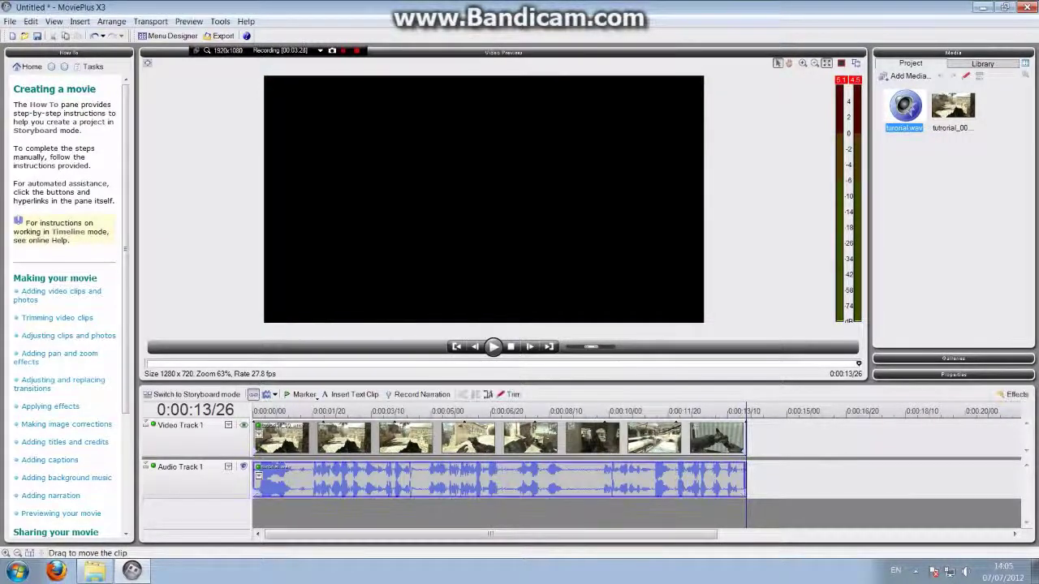
key(space)
key(space)
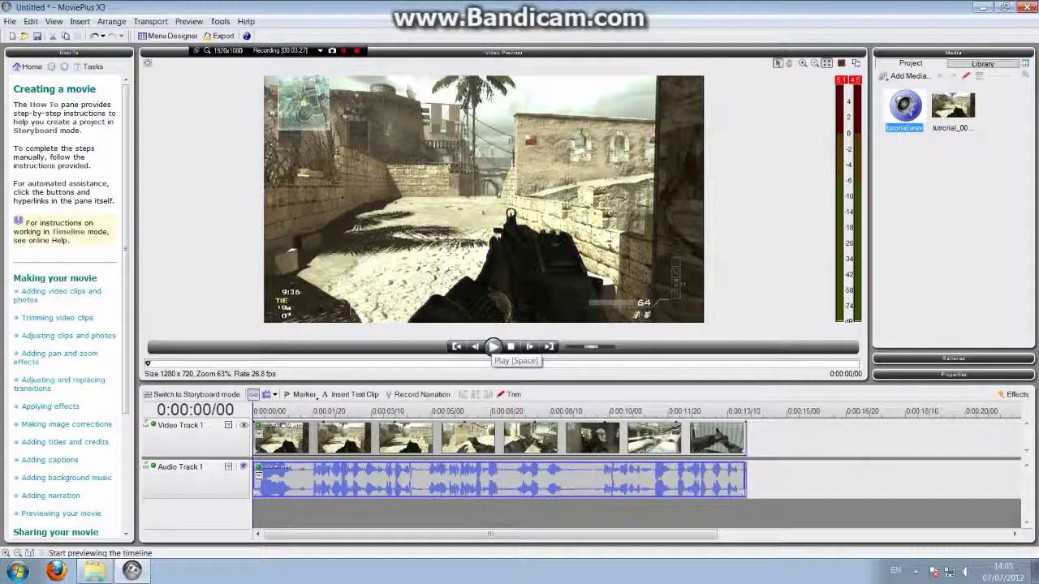
click(492, 346)
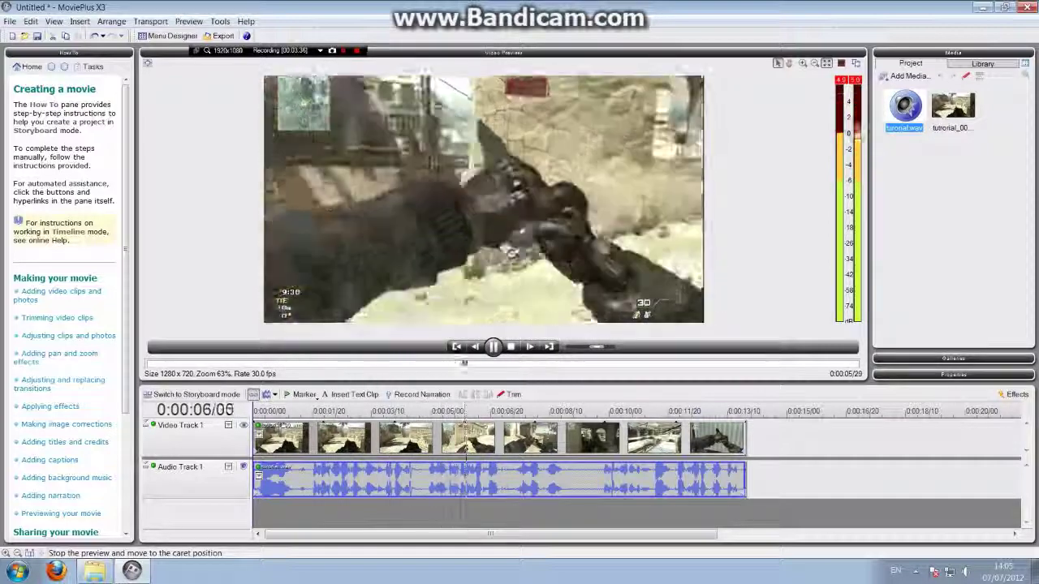
click(510, 347)
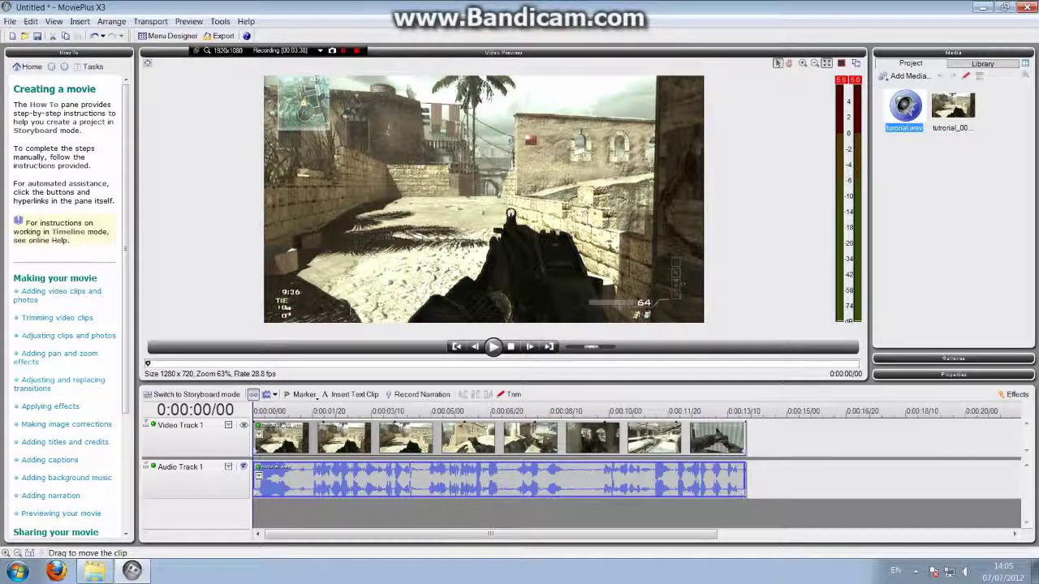
- Shift the commentary clip aside, lower the gameplay audio's volume envelope to about -9.7 dB, and return the commentary to the timeline start
click(455, 439)
drag(455, 481, 728, 480)
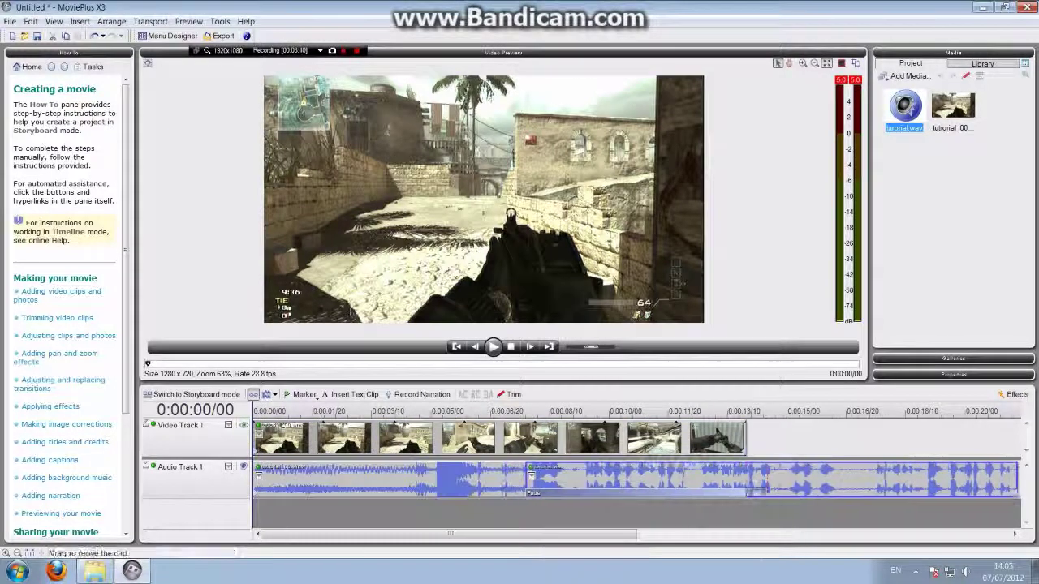
click(714, 441)
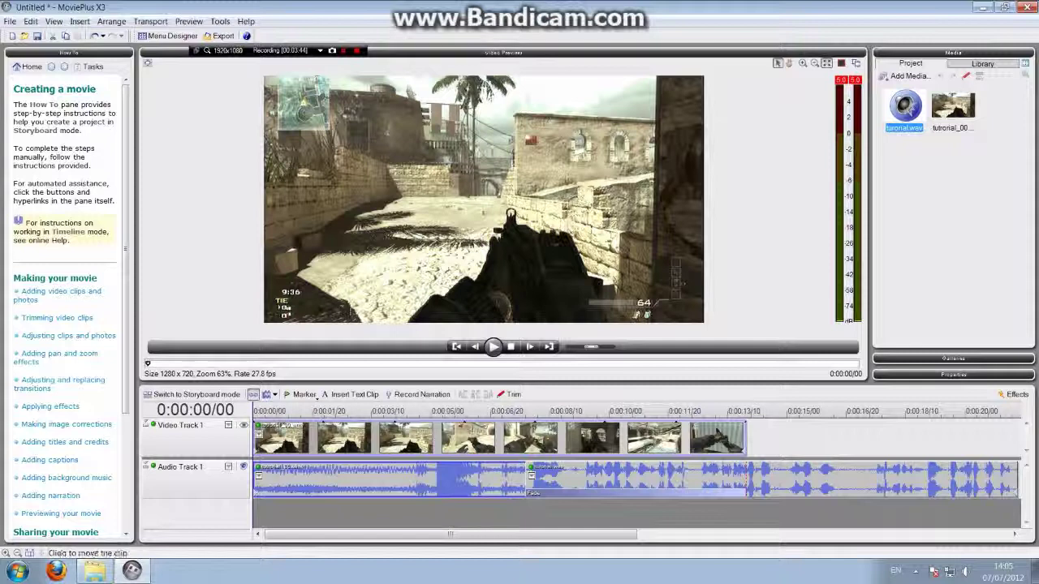
click(259, 477)
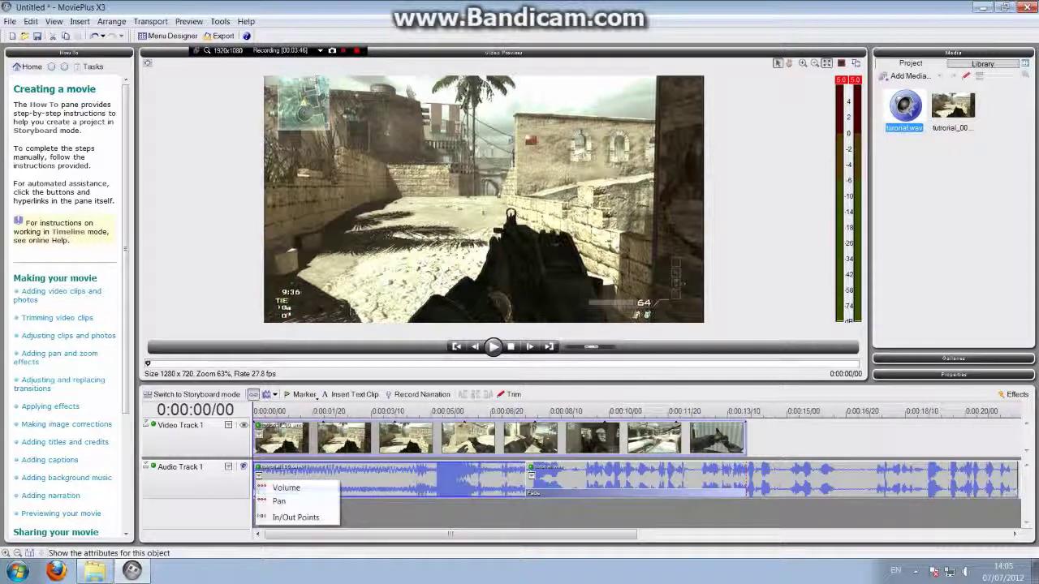
click(287, 489)
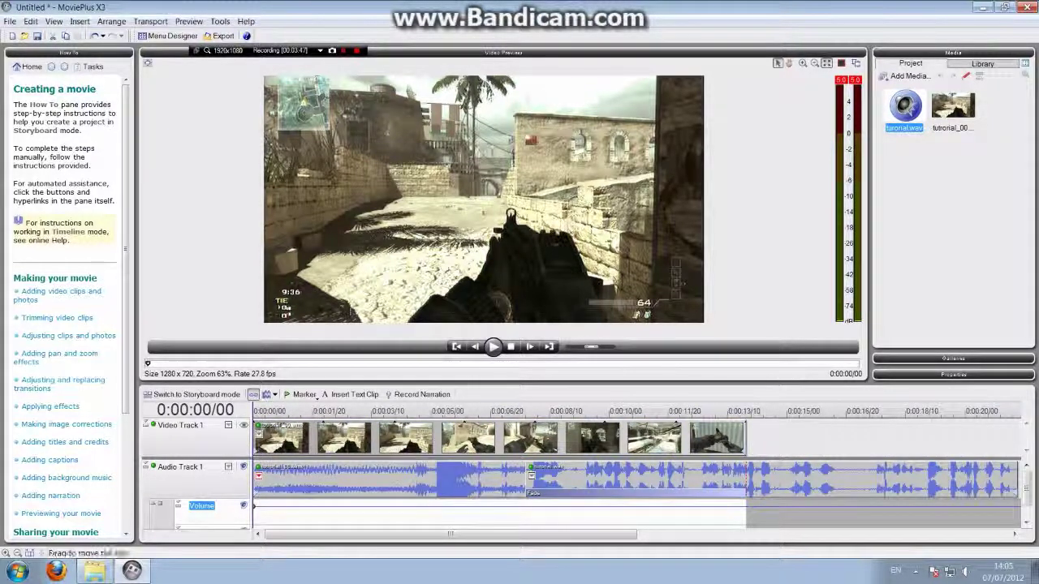
drag(254, 505, 254, 511)
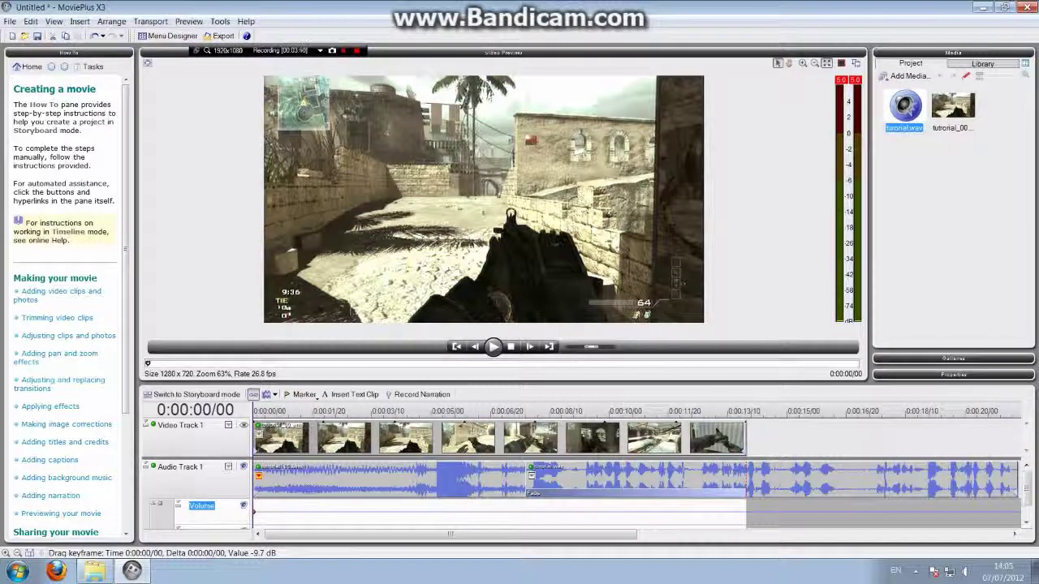
drag(682, 480, 406, 481)
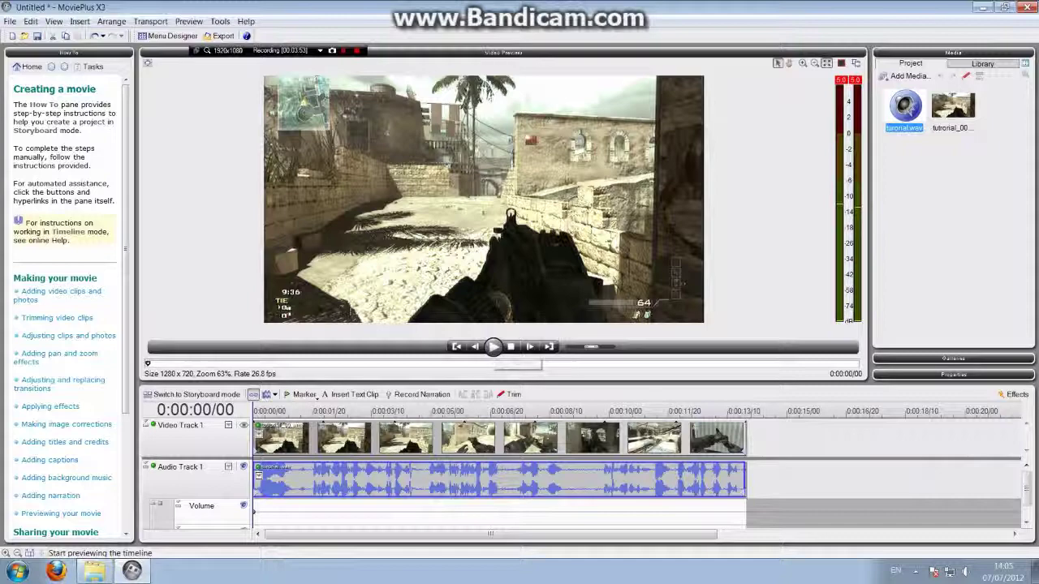
- Preview the mix, lower the gameplay audio's volume envelope slightly further beneath the commentary, and return the playhead to the start
click(492, 346)
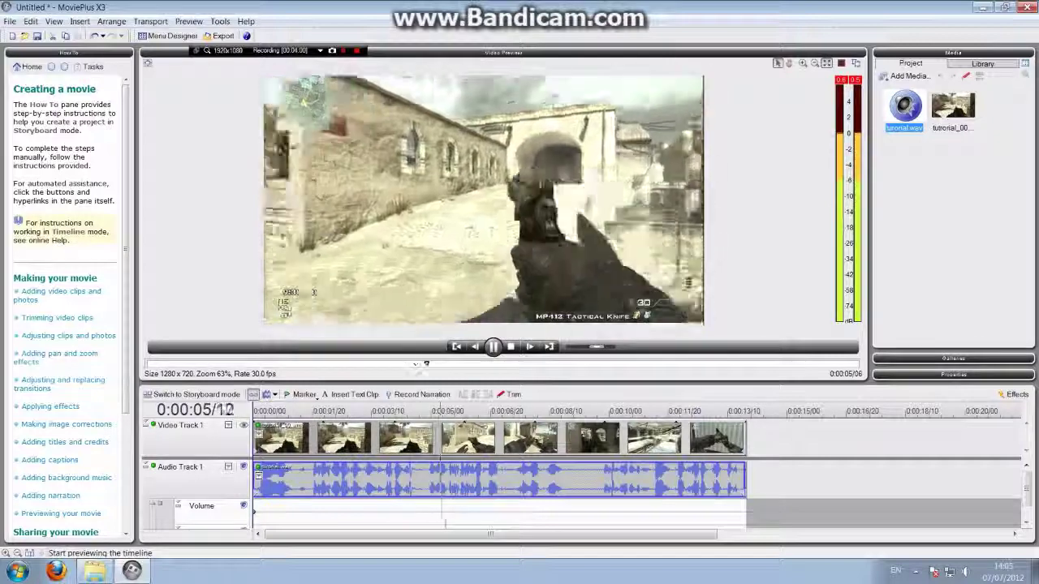
key(space)
drag(258, 479, 422, 479)
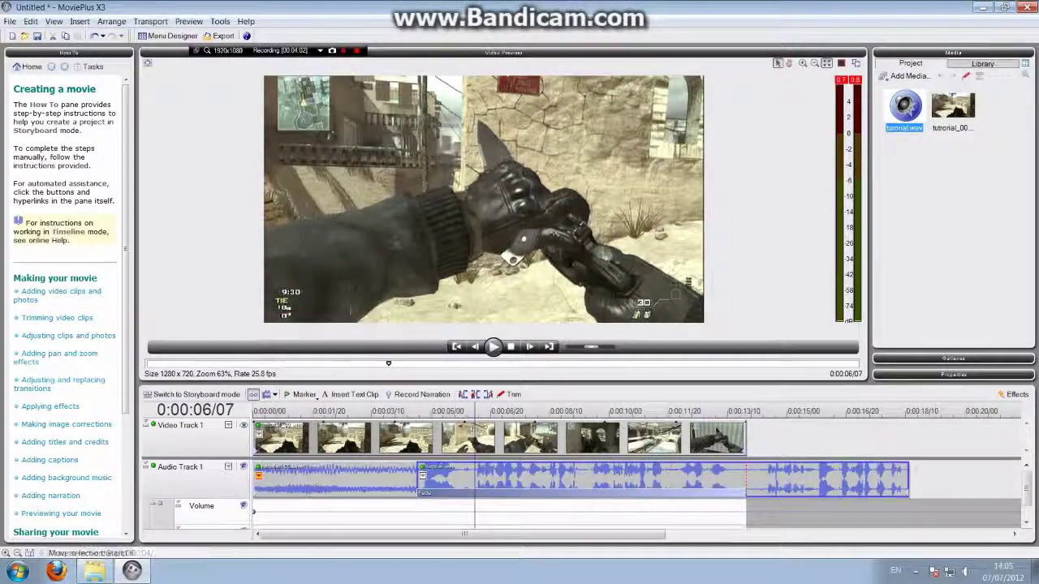
drag(254, 512, 254, 514)
drag(430, 479, 268, 479)
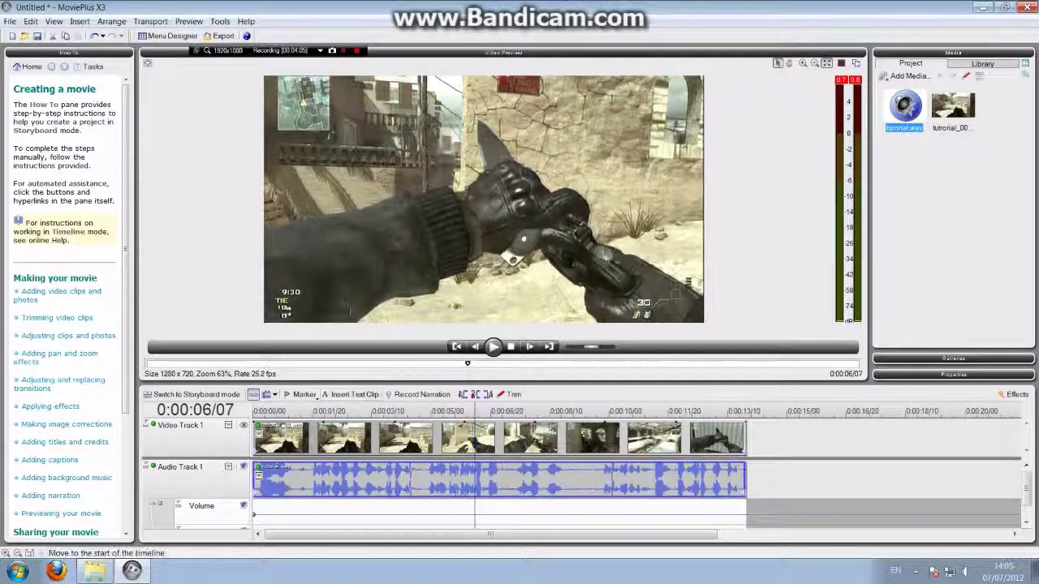
click(456, 346)
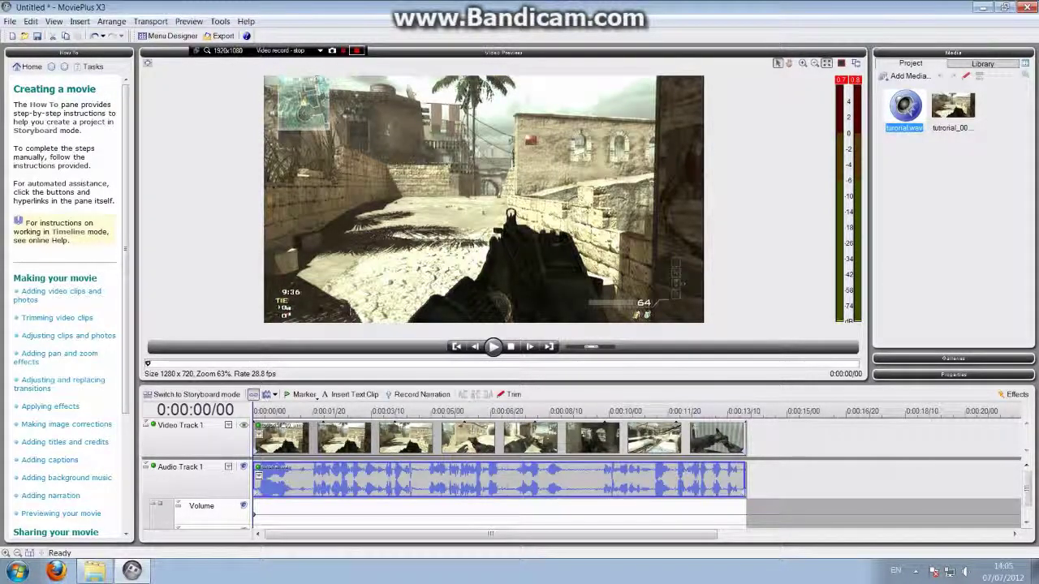